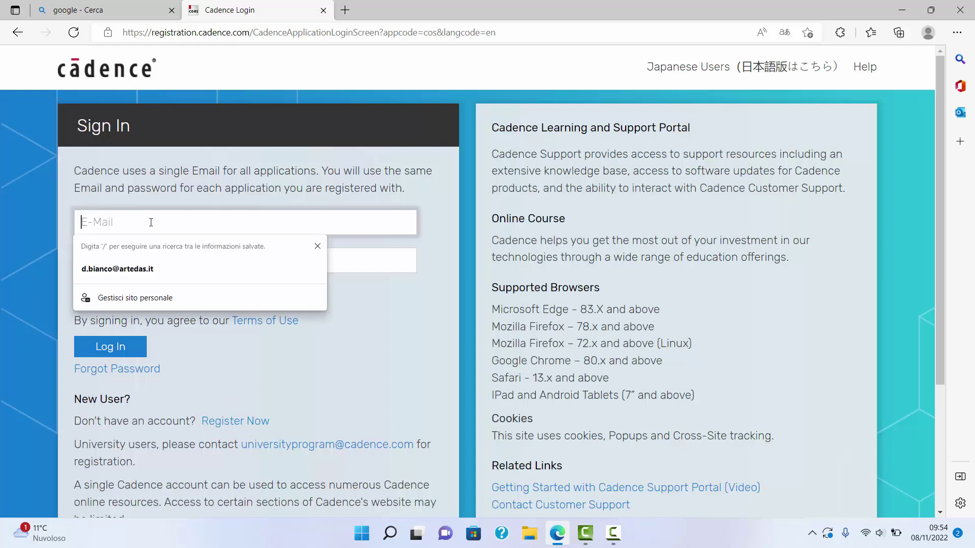
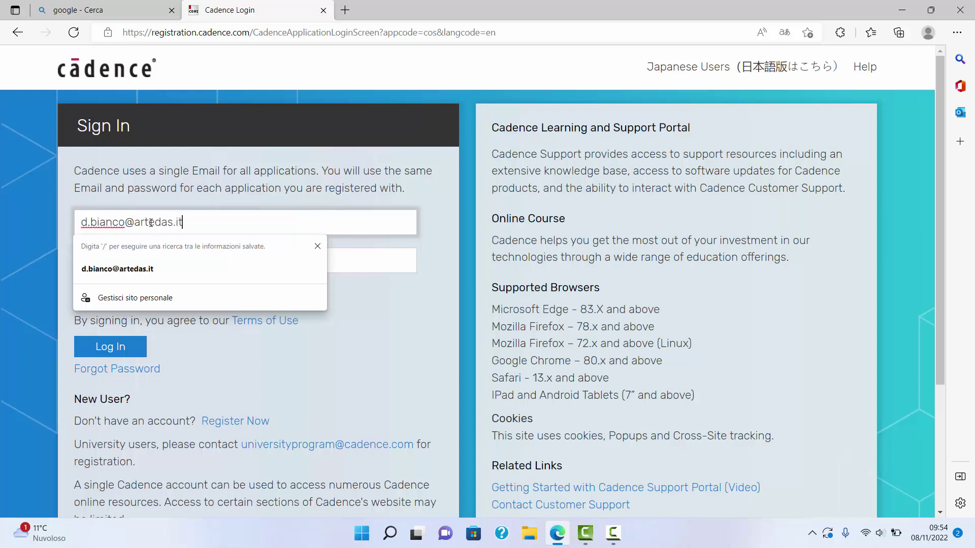
Step: Sign in to the Cadence Support website with the account e-mail and password
click(344, 254)
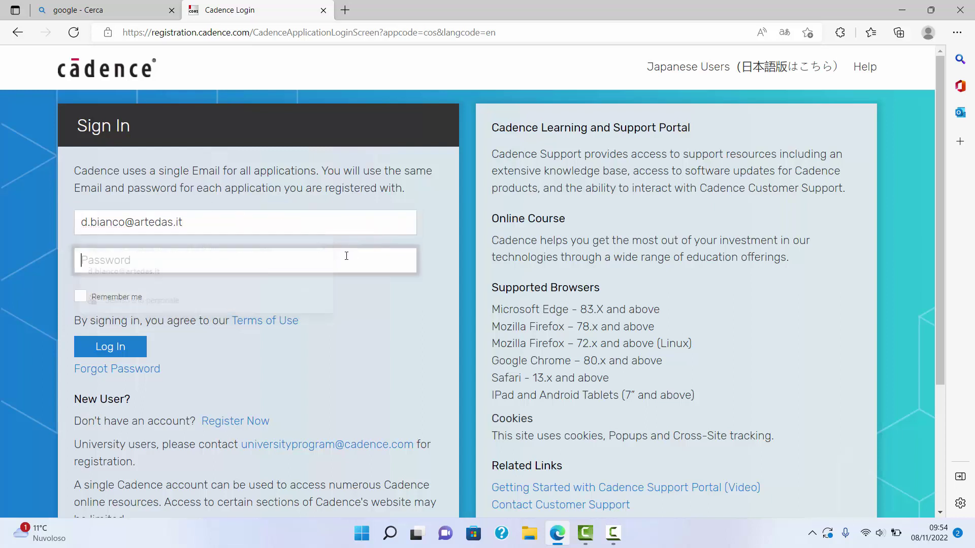
text(•••)
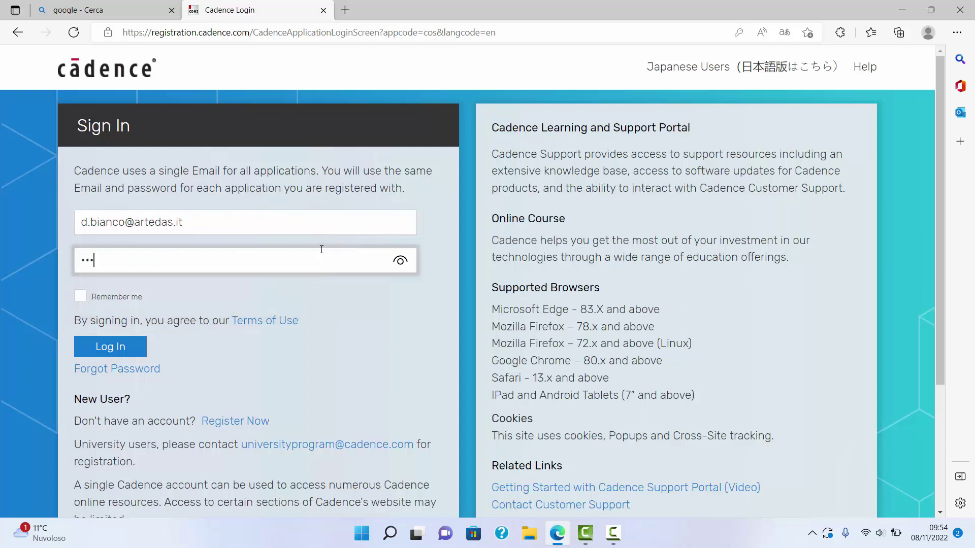
text(••••••••)
click(121, 346)
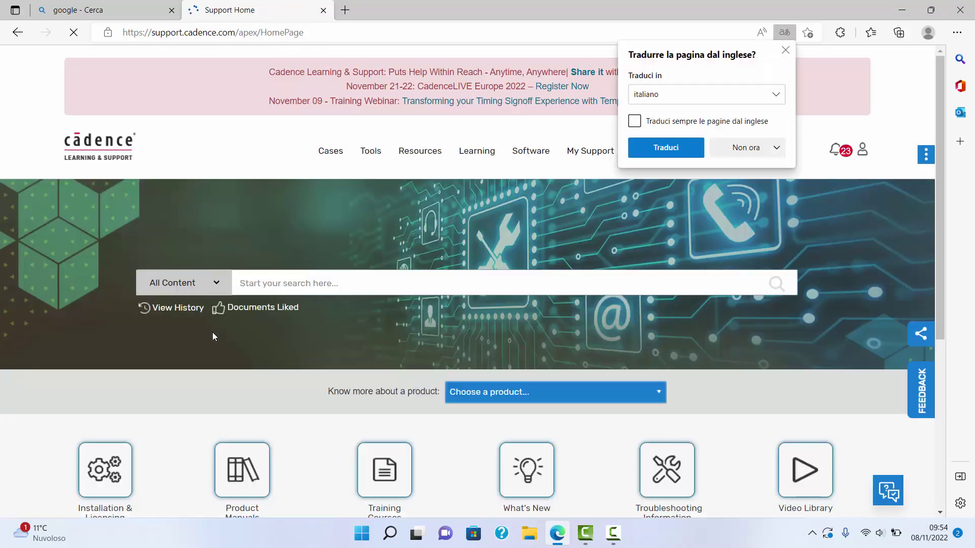
Step: Dismiss the translation offer and go to Software > Download Software
click(785, 50)
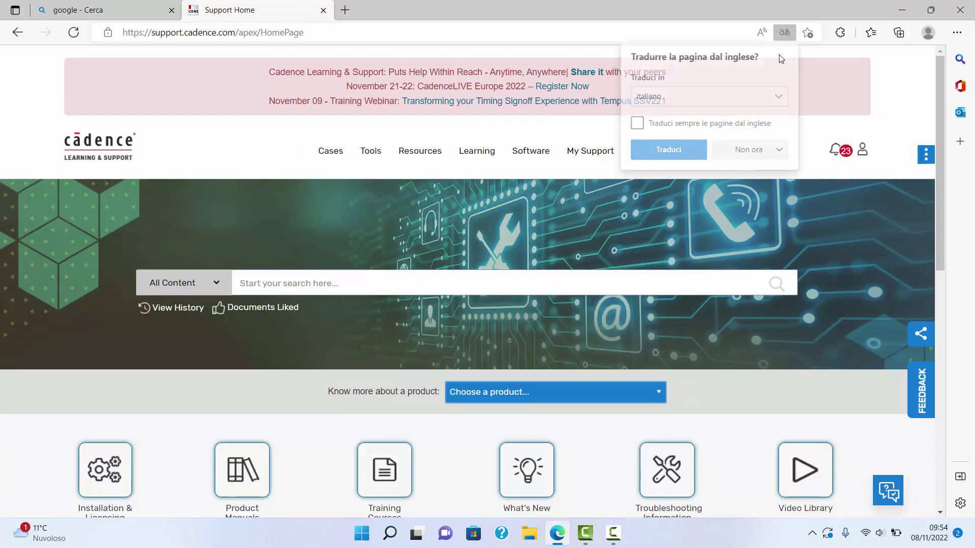
mouse_move(552, 154)
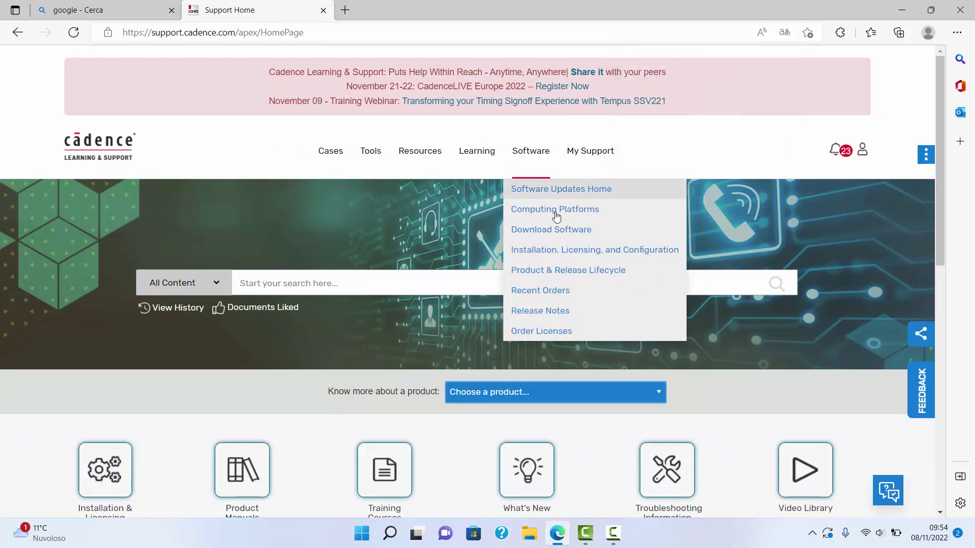
click(565, 235)
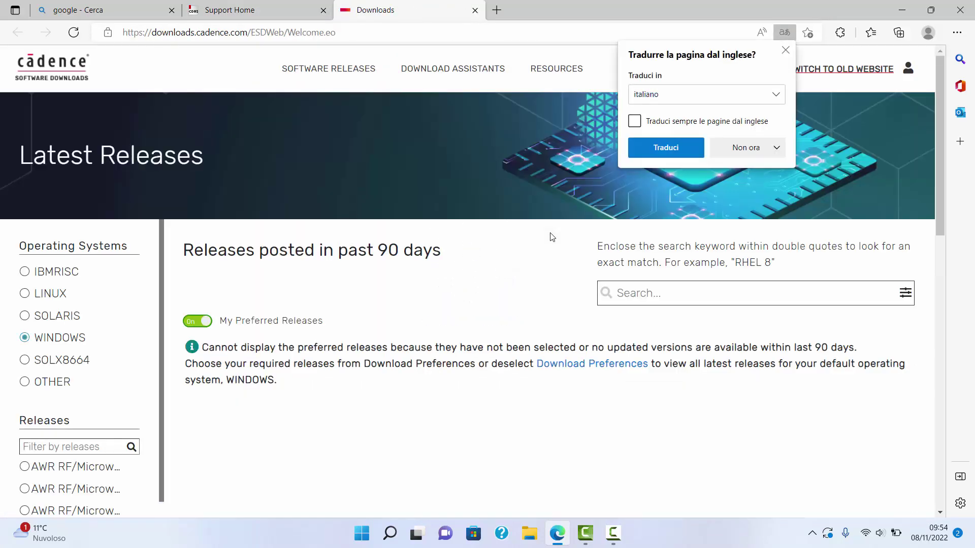
Step: Show the OrCAD/Allegro 17.4 (SPB174) Windows releases, down to the 57.71 MB Download Manager
click(785, 51)
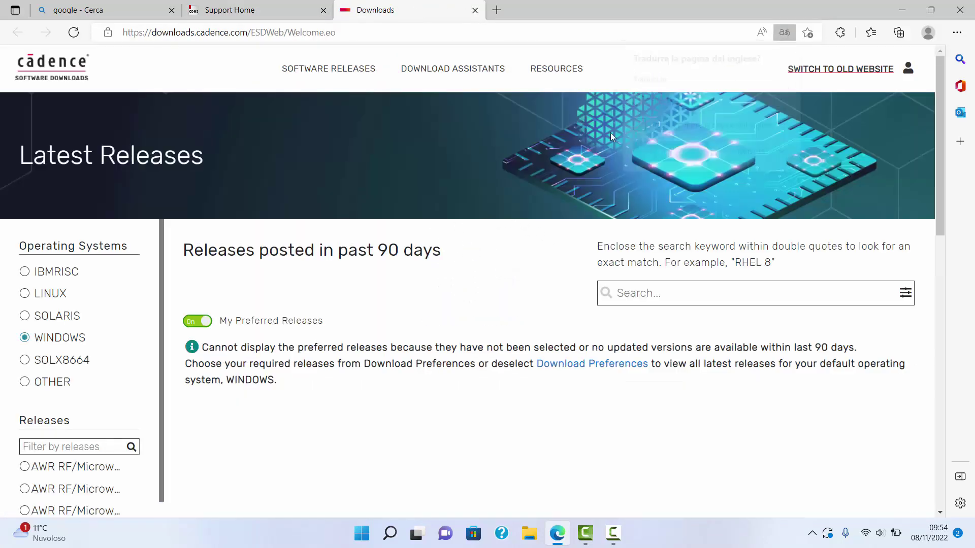
scroll(65, 316, down, 3)
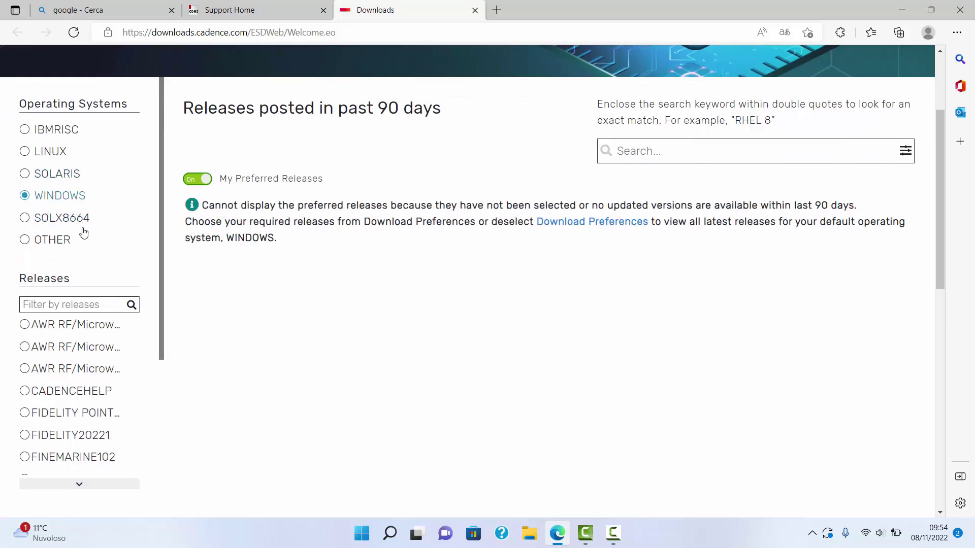
scroll(65, 366, down, 3)
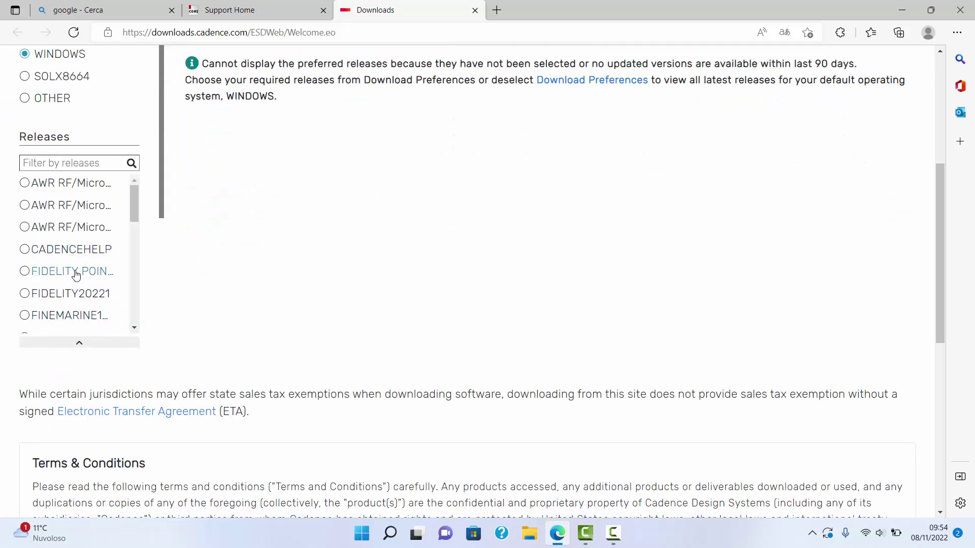
scroll(76, 275, down, 5)
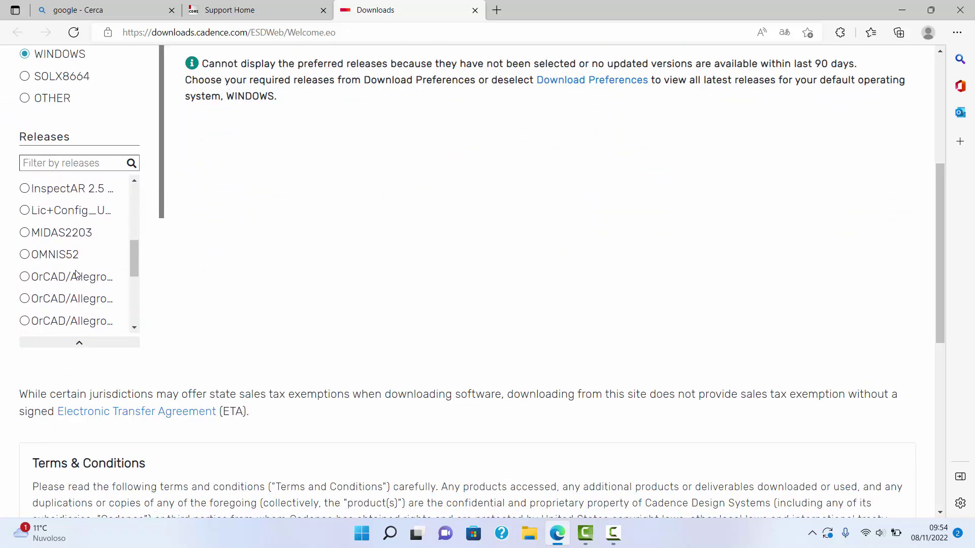
click(73, 302)
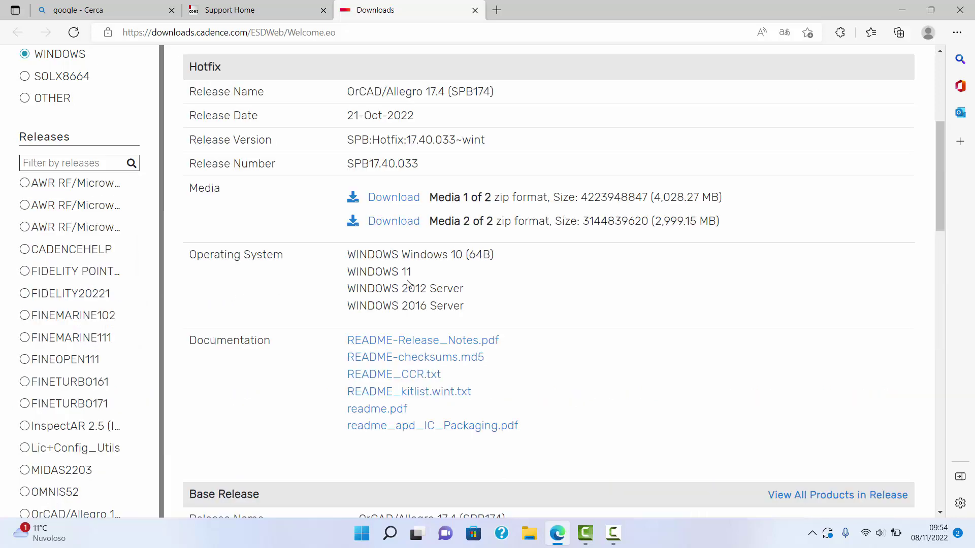
scroll(409, 283, down, 7)
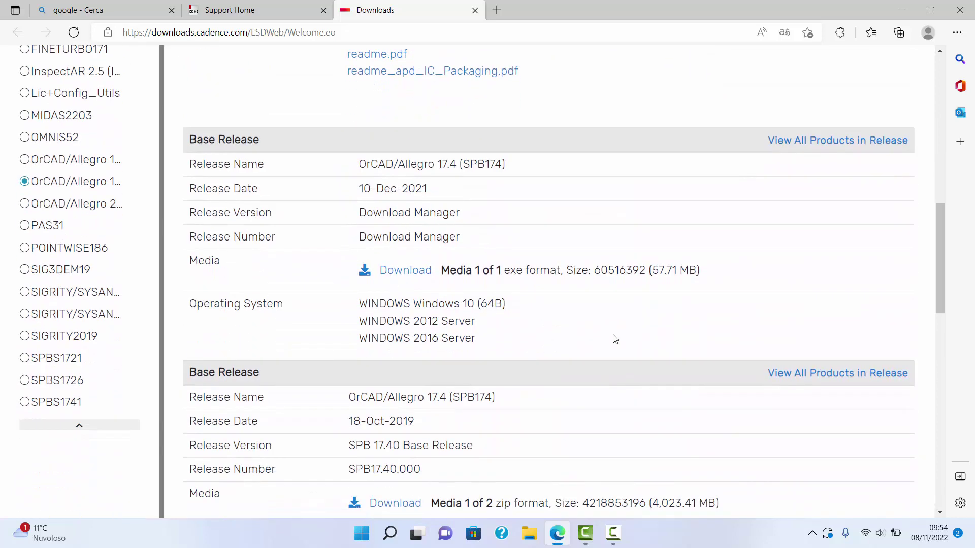
Step: Download the Download Manager installer, accept the agreement, and run it with protection removed
click(405, 271)
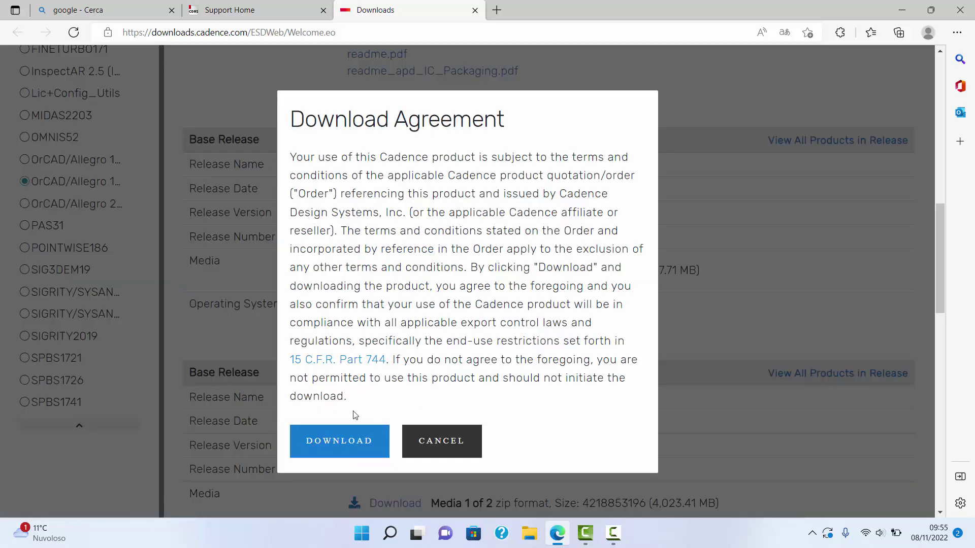
click(329, 441)
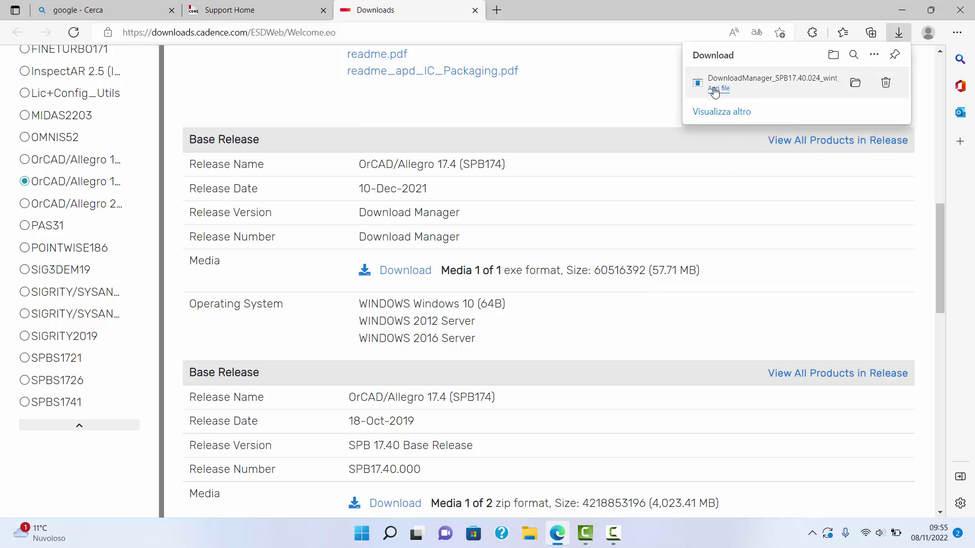
click(716, 89)
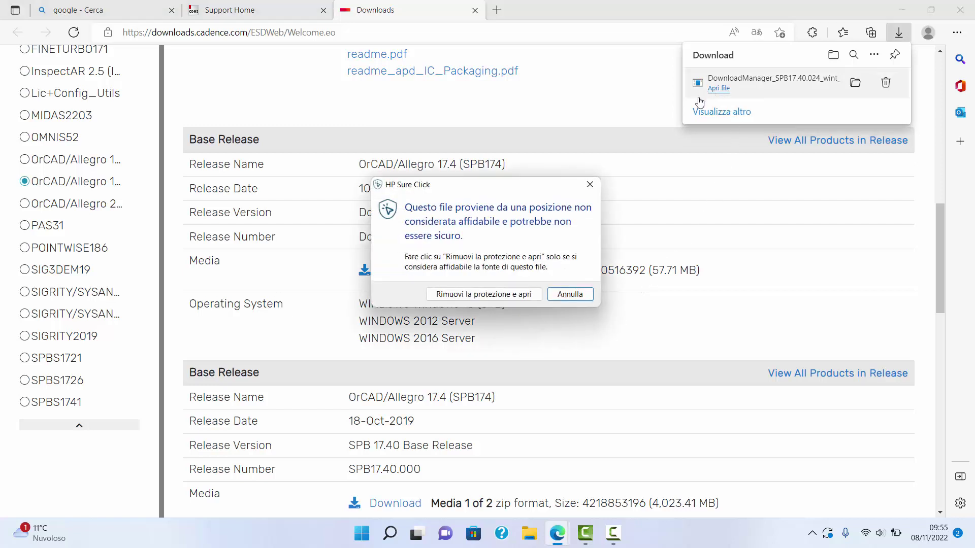
click(460, 294)
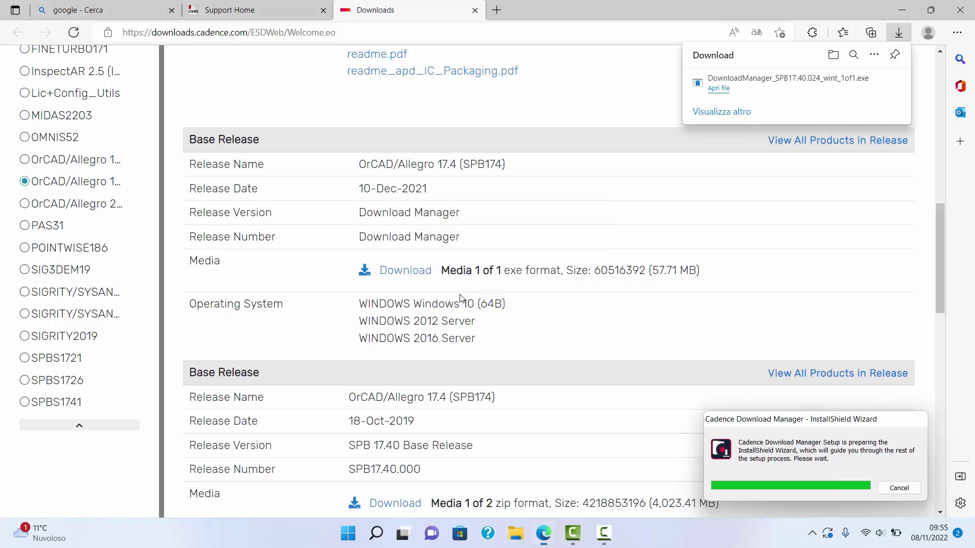
Step: Install the Download Manager to C:\Cadence\DownloadManager with a desktop shortcut, then minimise Edge
click(467, 331)
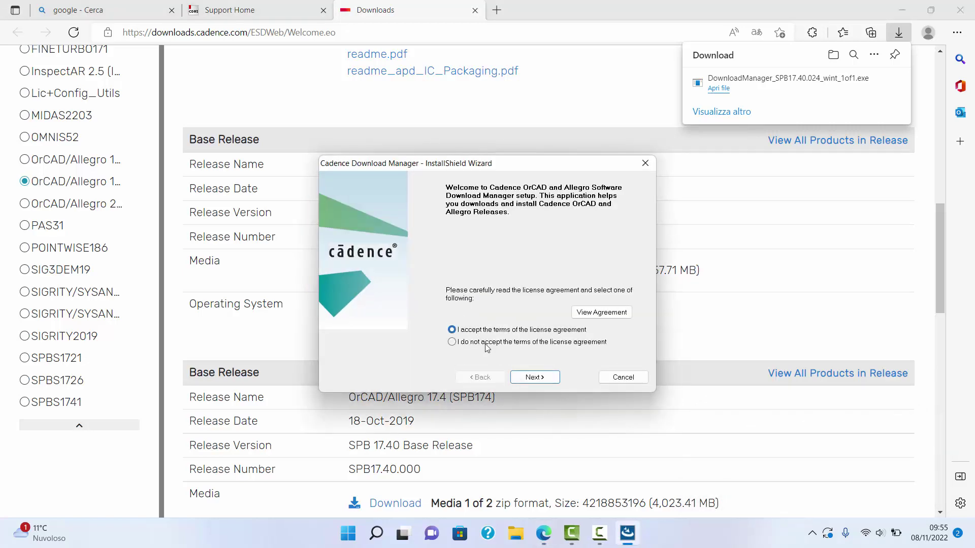
click(531, 378)
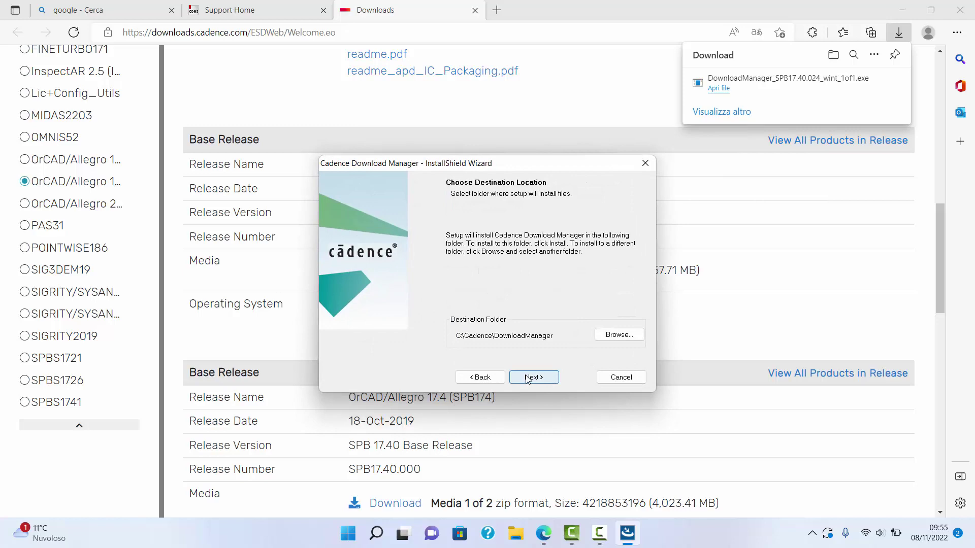
click(528, 378)
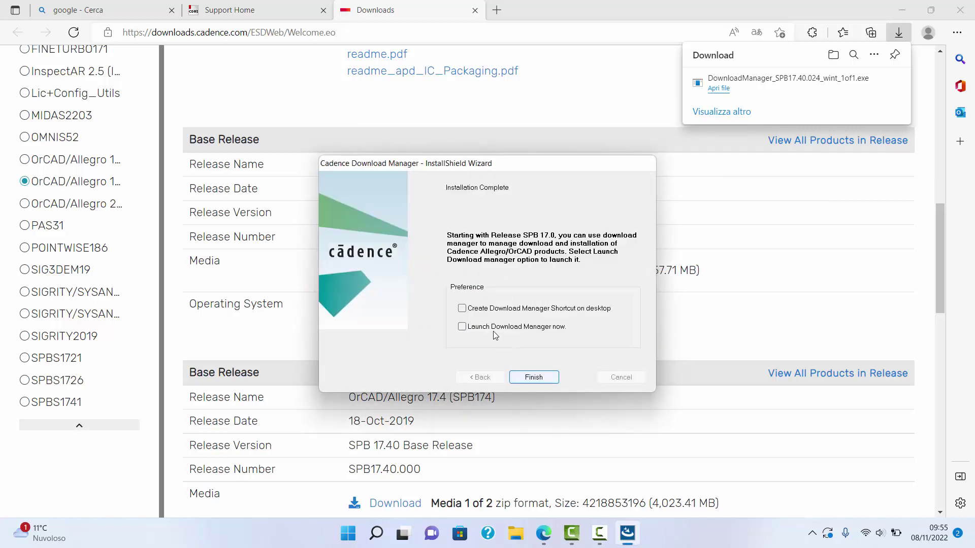
click(462, 308)
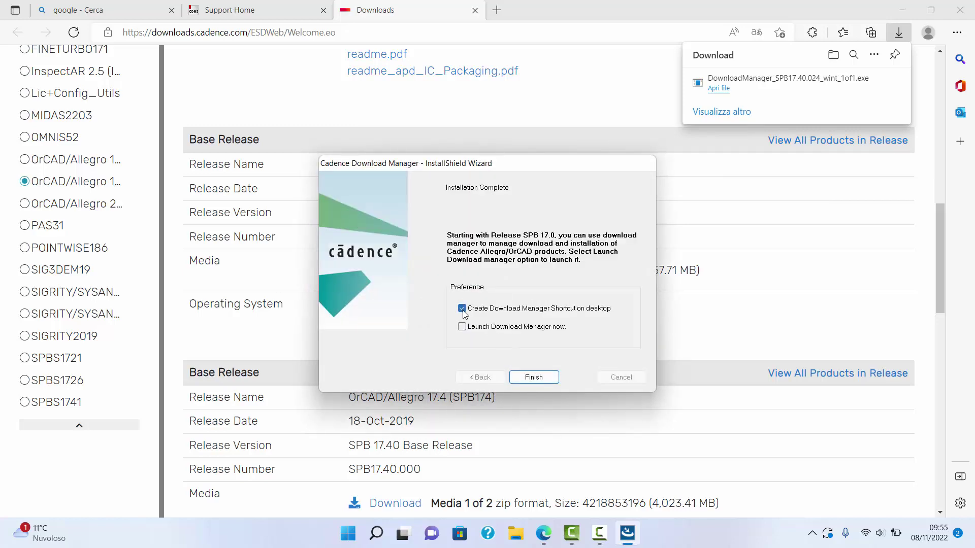
click(534, 377)
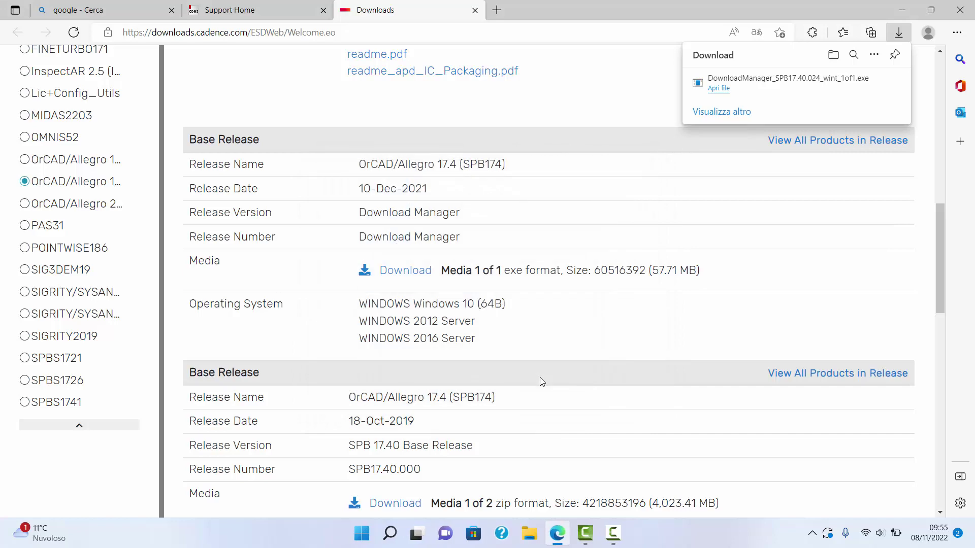
click(901, 10)
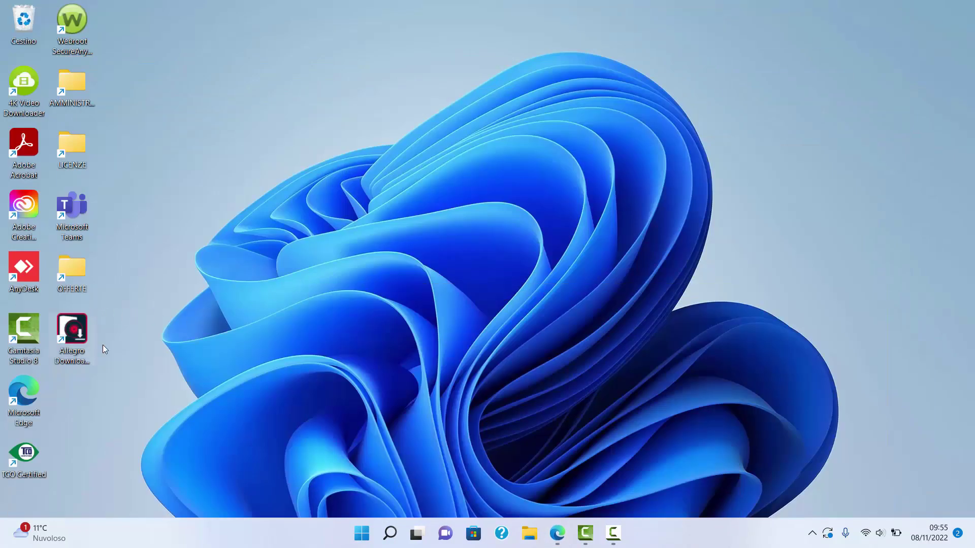
Step: Launch Allegro Downloader from the desktop and sign in with the account e-mail and password
double_click(76, 333)
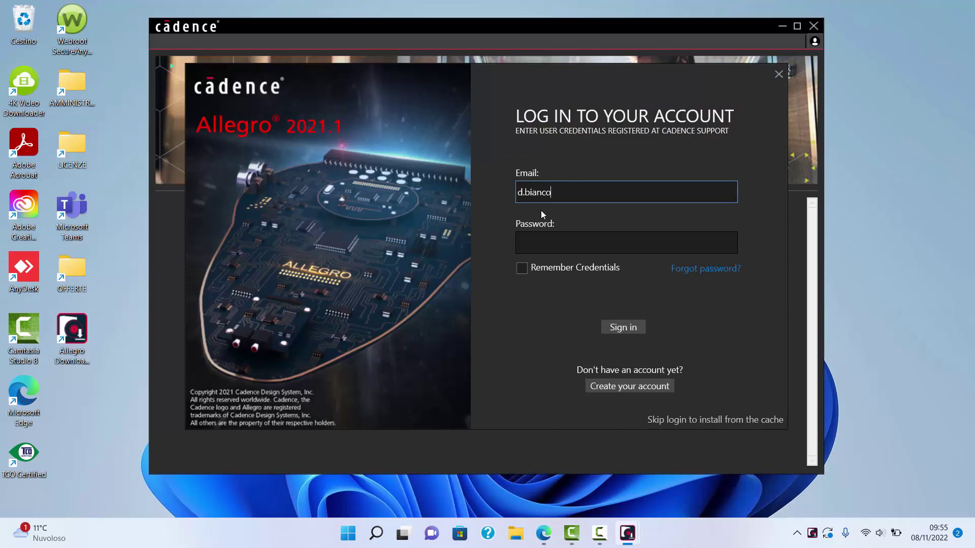
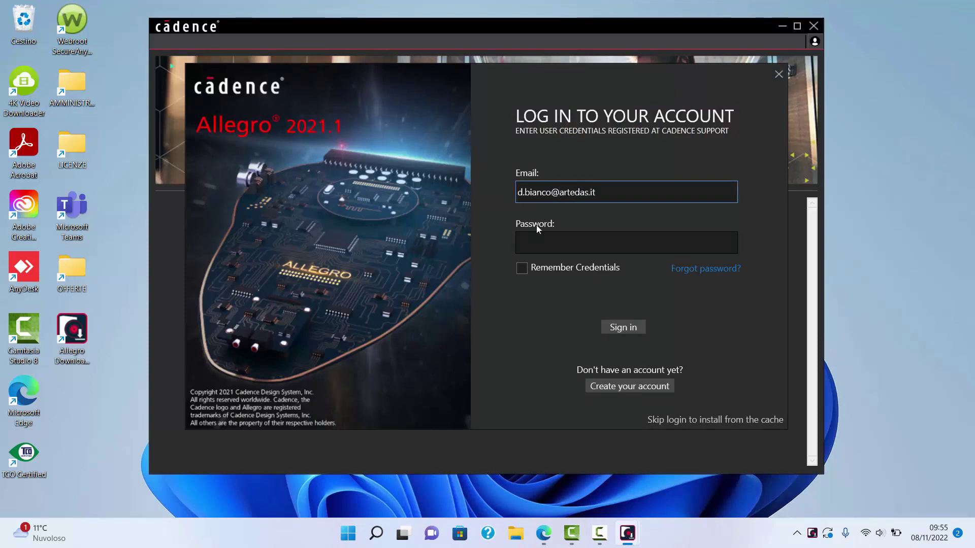
click(532, 239)
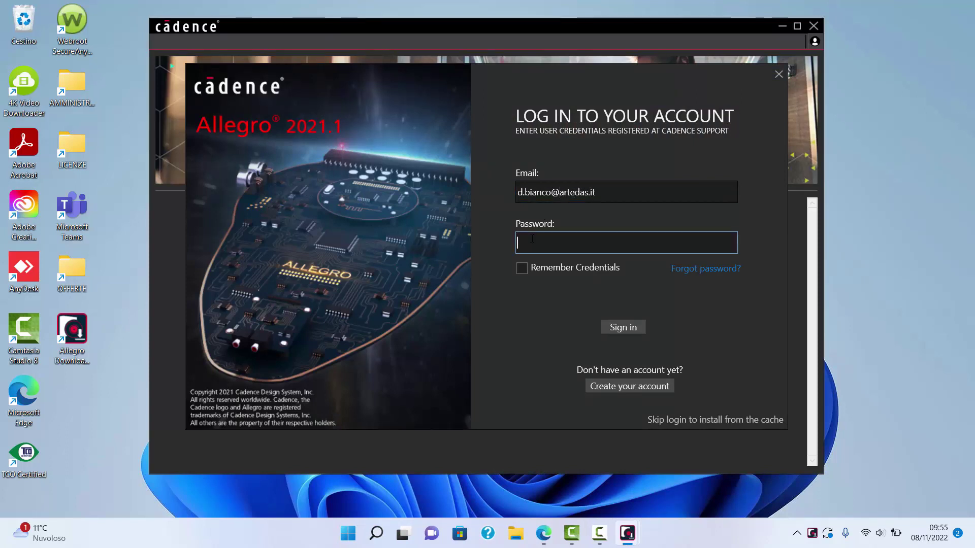
text(*********)
click(633, 328)
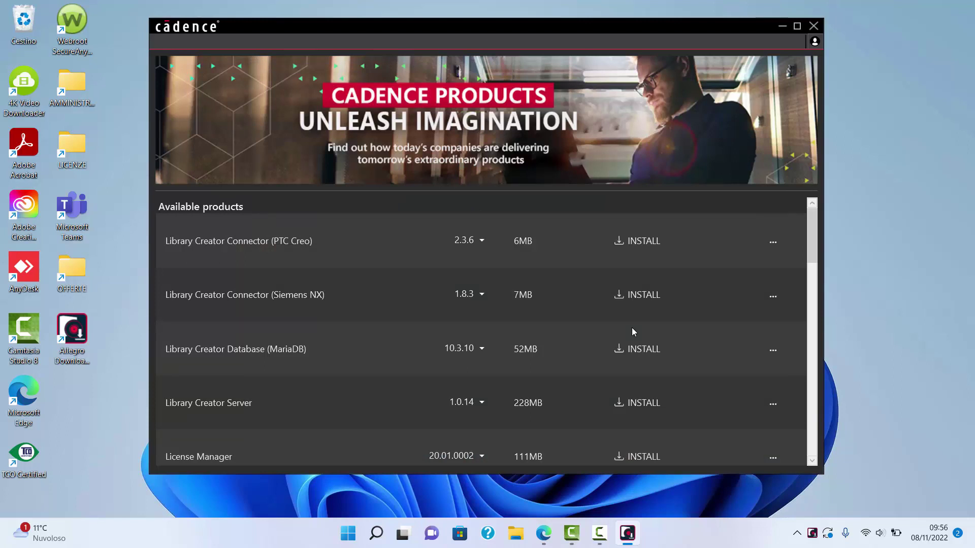
Step: Start installing License Manager 20.01.0002 from the Available products list
scroll(357, 324, down, 2)
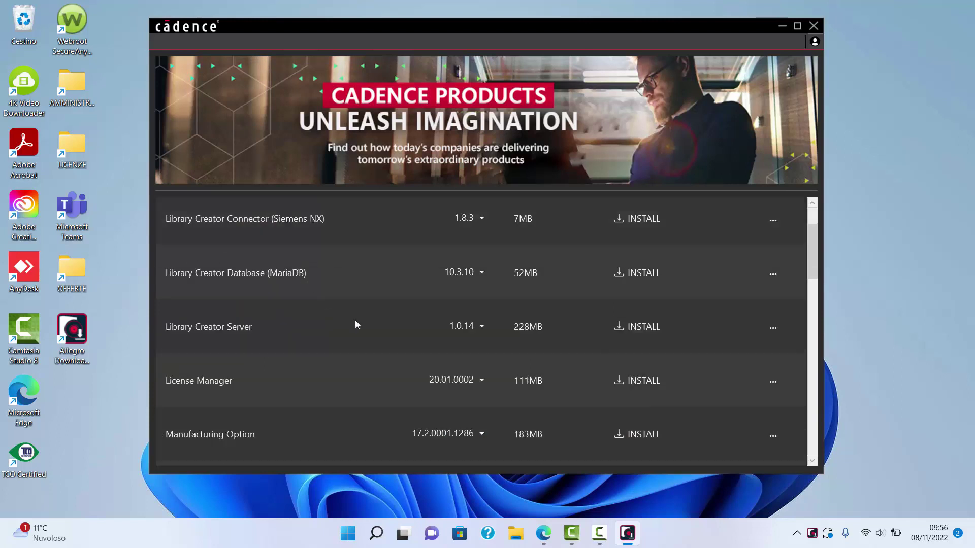
click(812, 461)
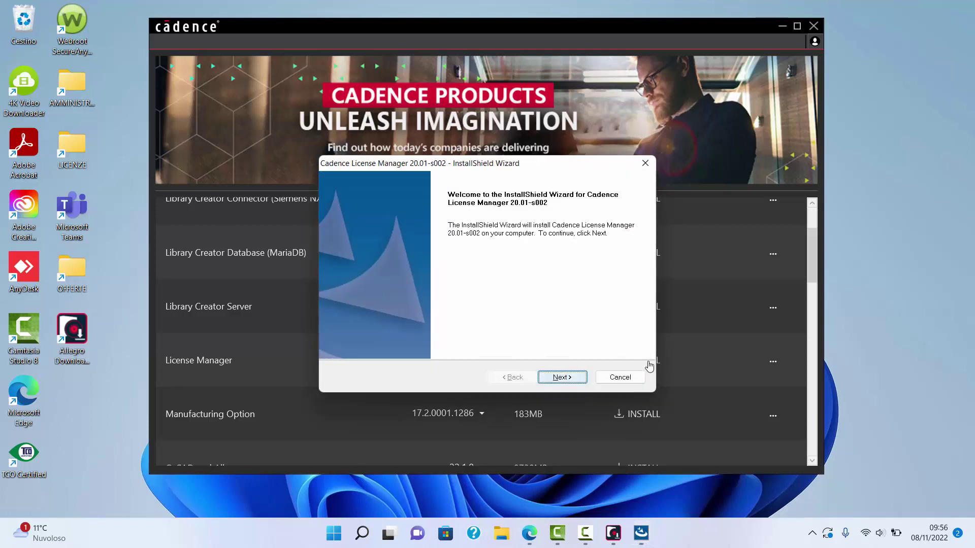
Step: Accept the licence and install License Manager 20.01-s002 with Licensing into C:\Cadence\LicenseManager
click(562, 378)
click(360, 330)
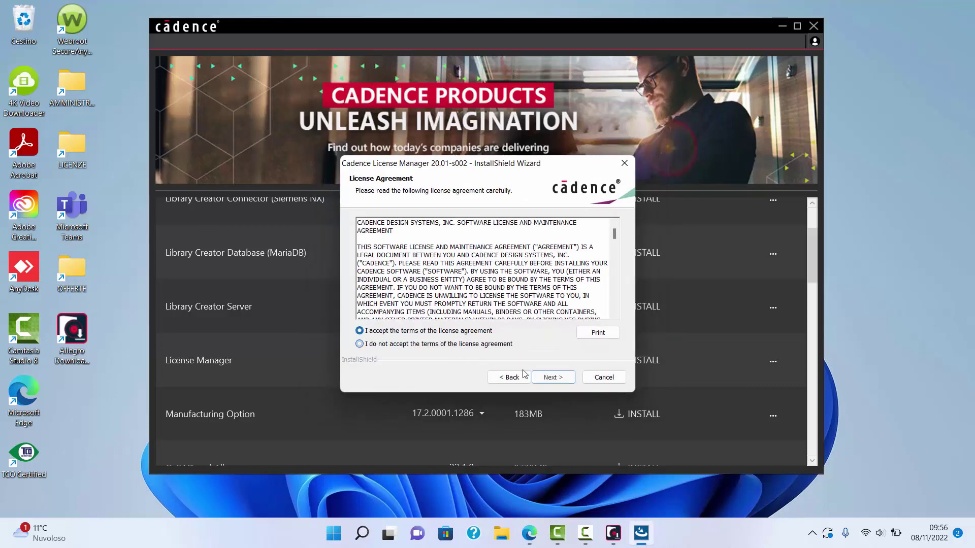
click(550, 378)
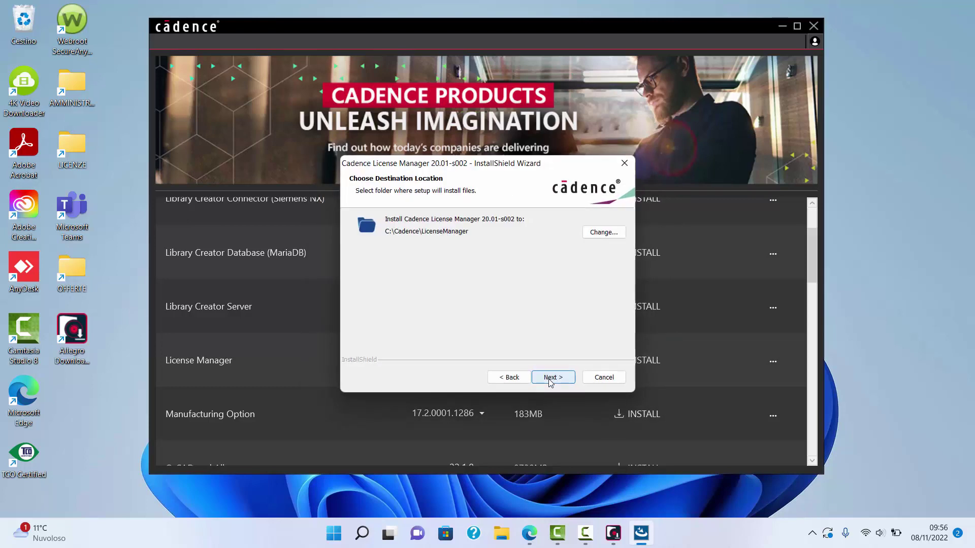
click(549, 381)
click(550, 381)
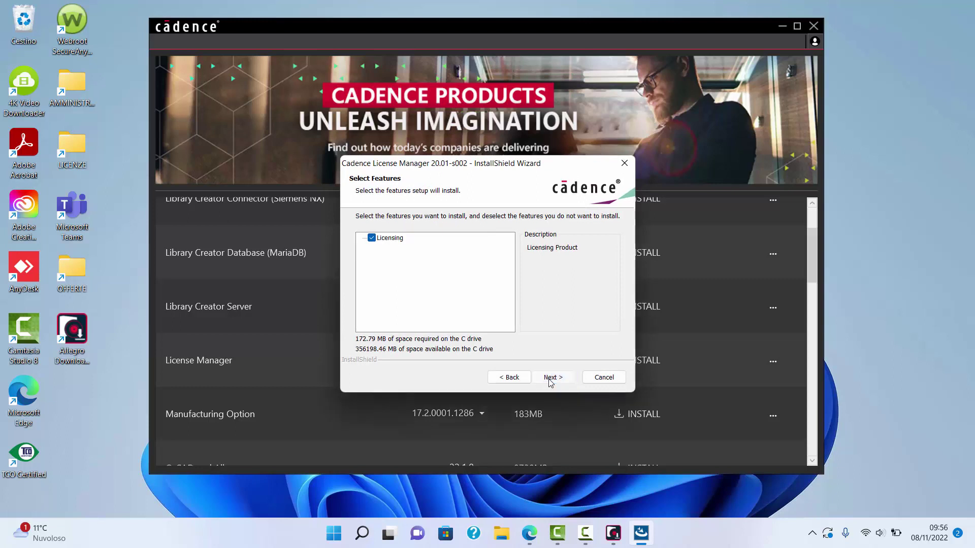
click(549, 380)
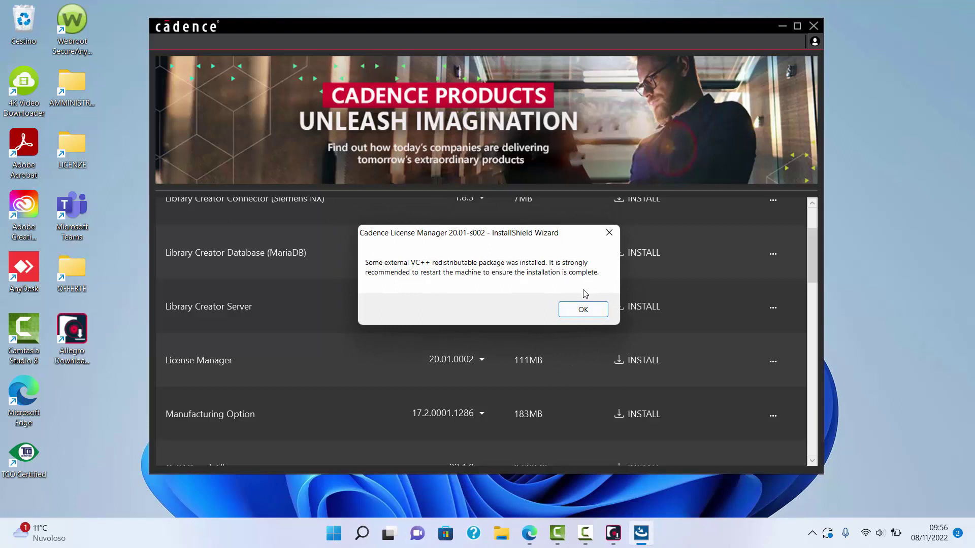
Step: Dismiss the restart notice and browse to the license .txt file in C:\LICENZA
click(583, 309)
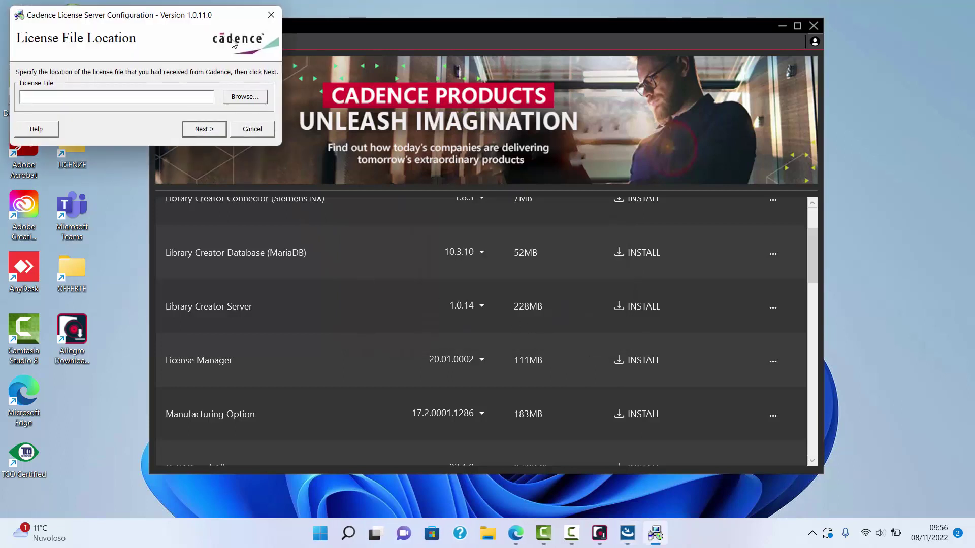
drag(224, 14, 553, 151)
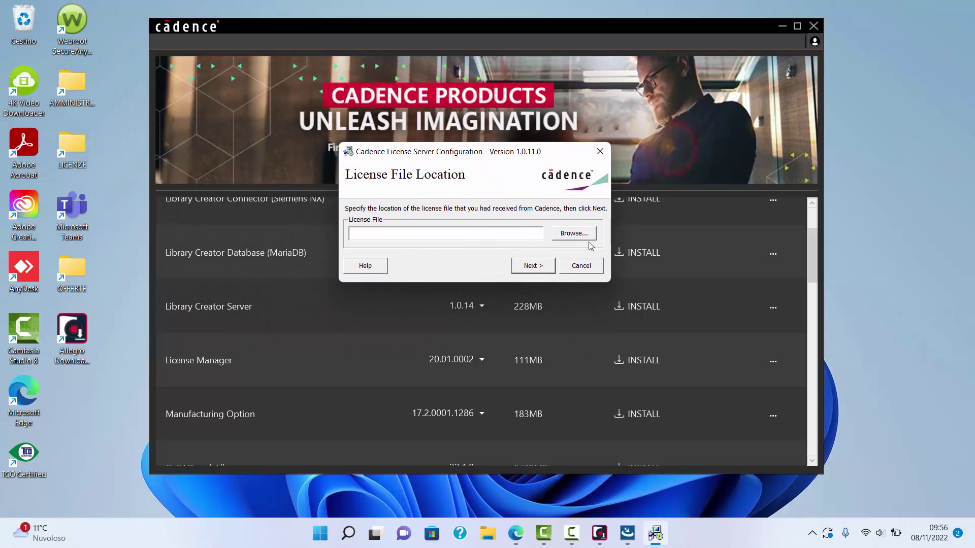
click(574, 236)
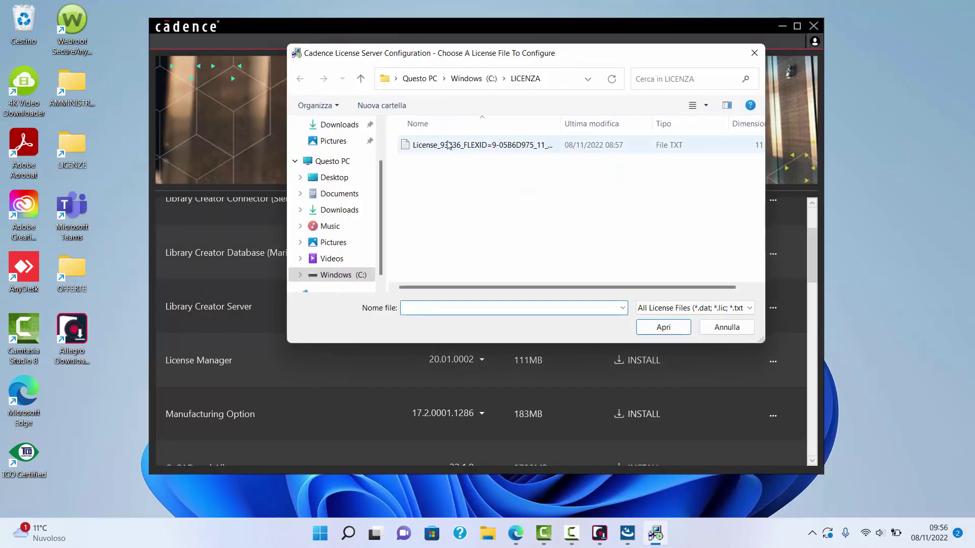
click(469, 146)
right_click(470, 147)
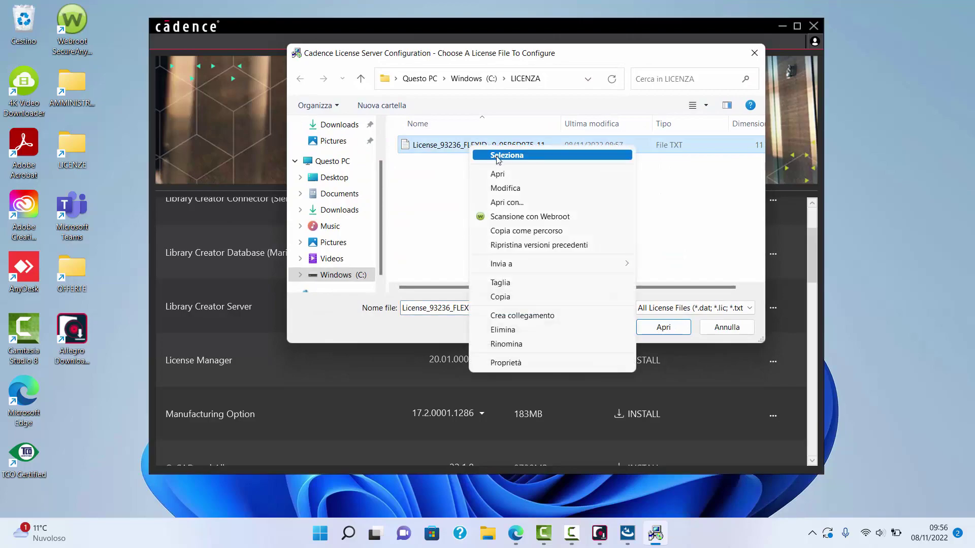
Step: Preview the license file in Notepad, then select it and continue to the port 5280 server data
click(510, 176)
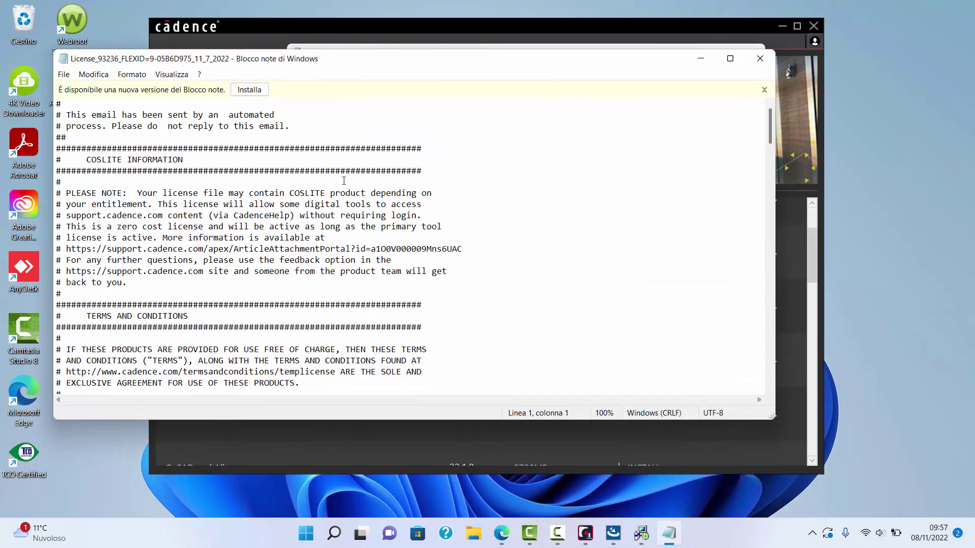
scroll(418, 184, down, 20)
scroll(354, 201, down, 15)
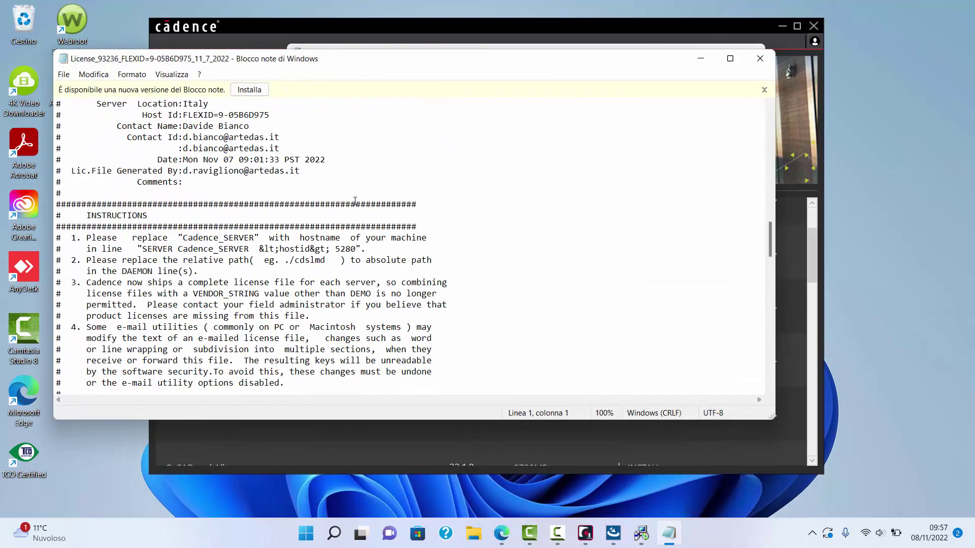
click(760, 58)
double_click(506, 148)
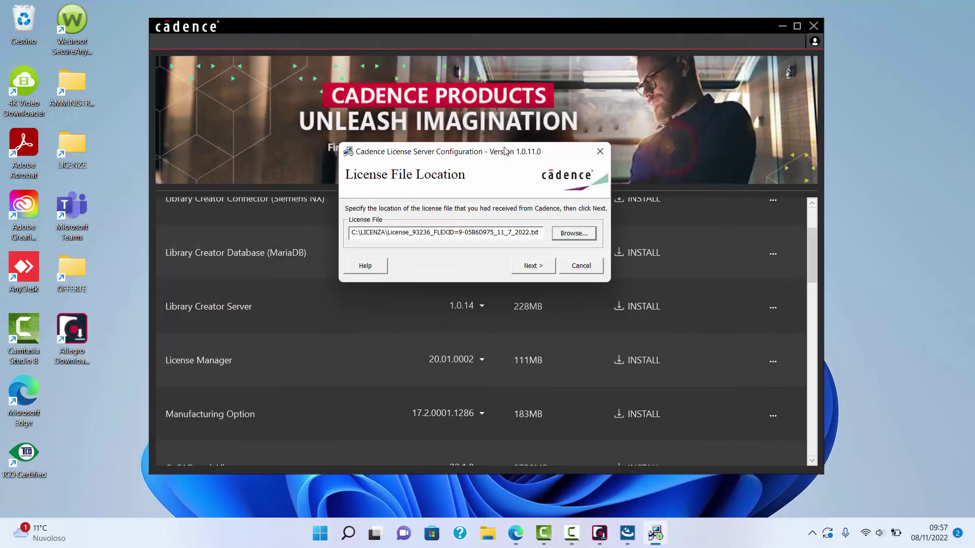
click(531, 266)
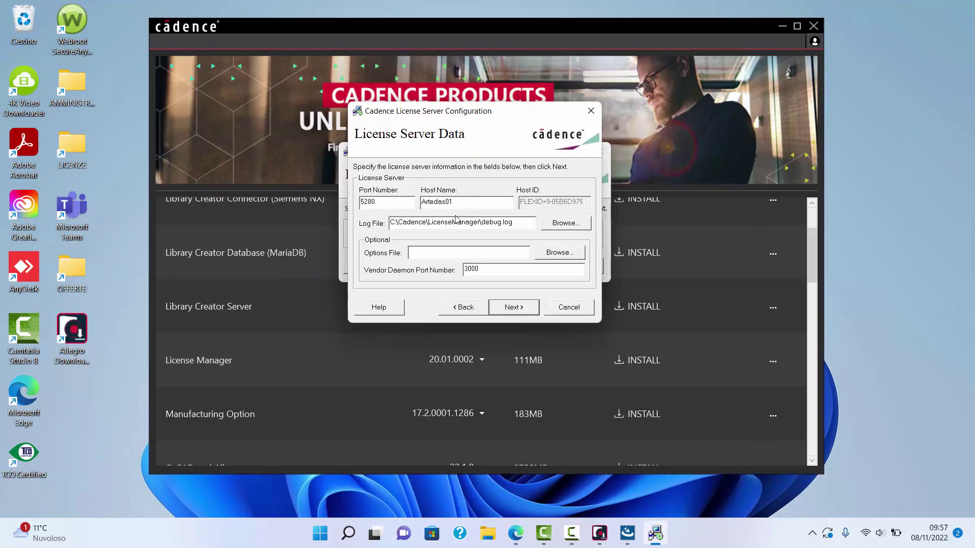
Step: Start the license server on port 5280, allowing the FLEXid driver, close both wizards and minimise Cadence
click(514, 308)
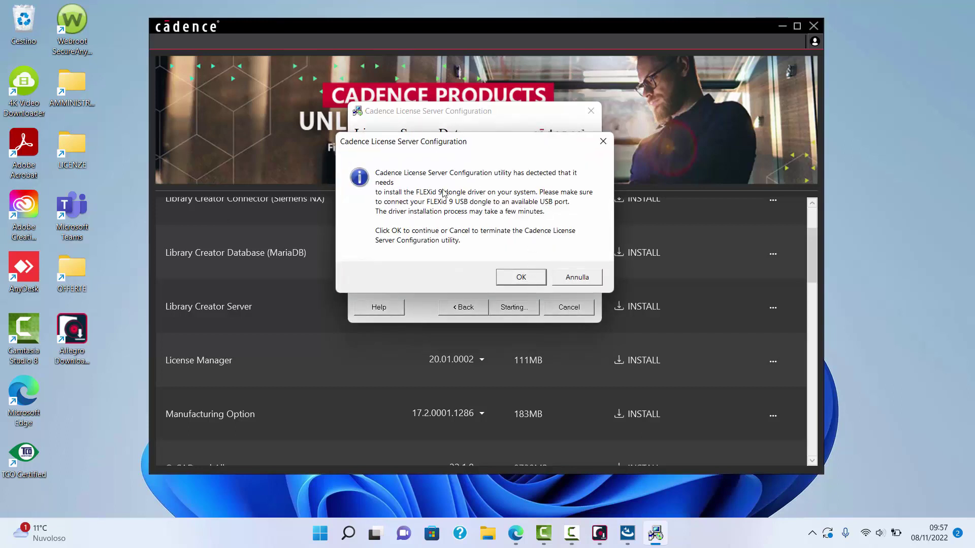
click(517, 279)
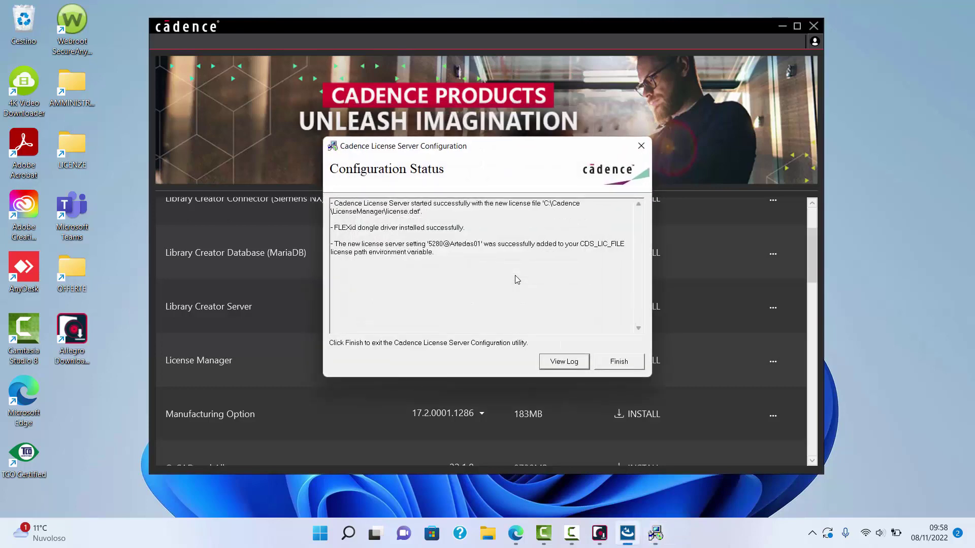
click(627, 366)
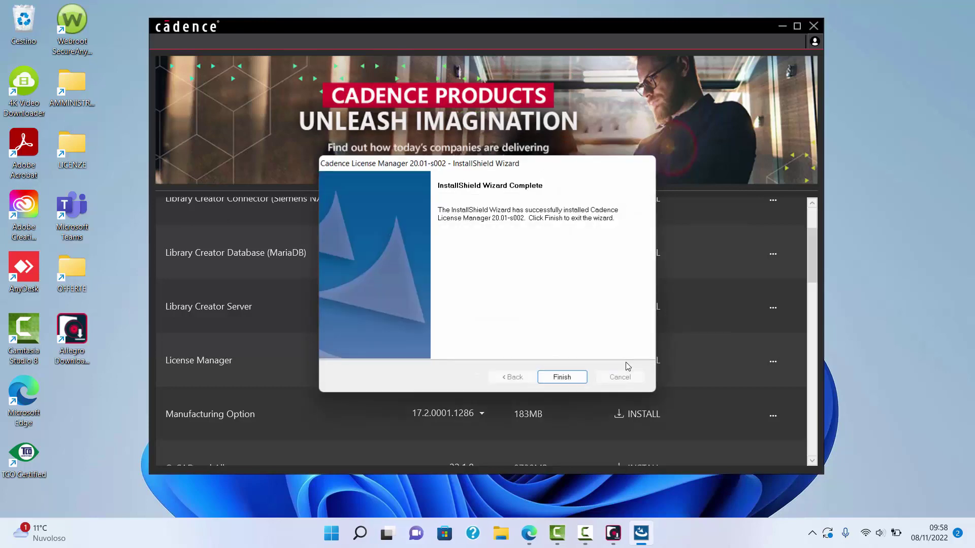
click(580, 374)
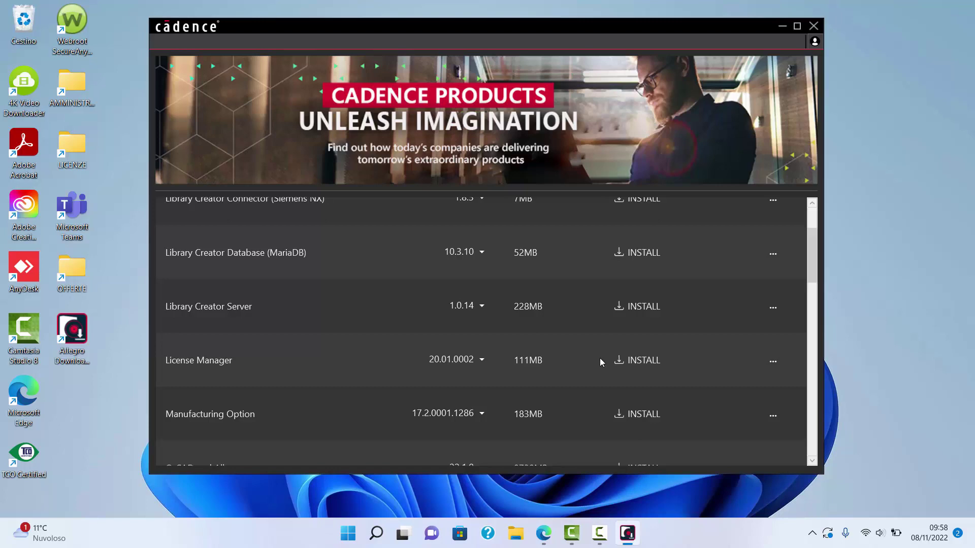
click(782, 26)
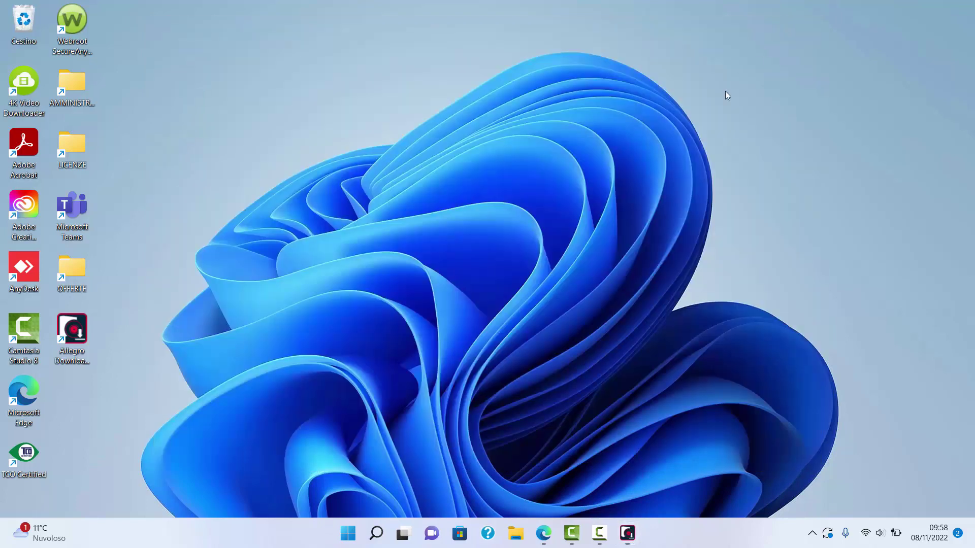
click(349, 534)
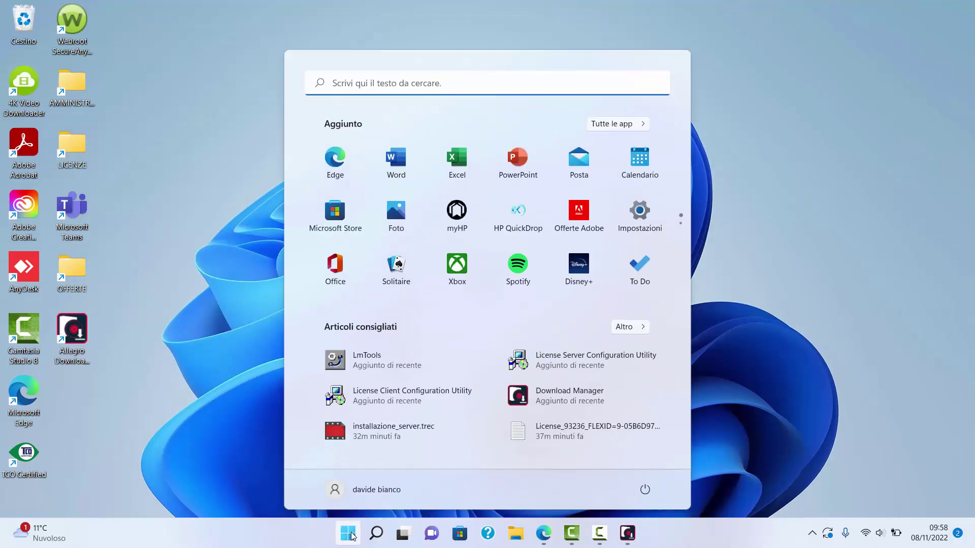
click(392, 82)
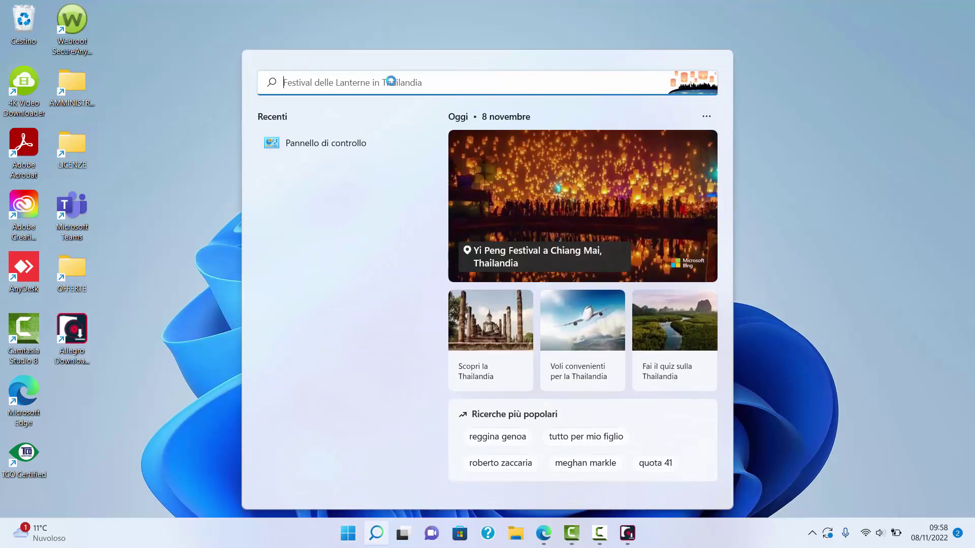
text(panne)
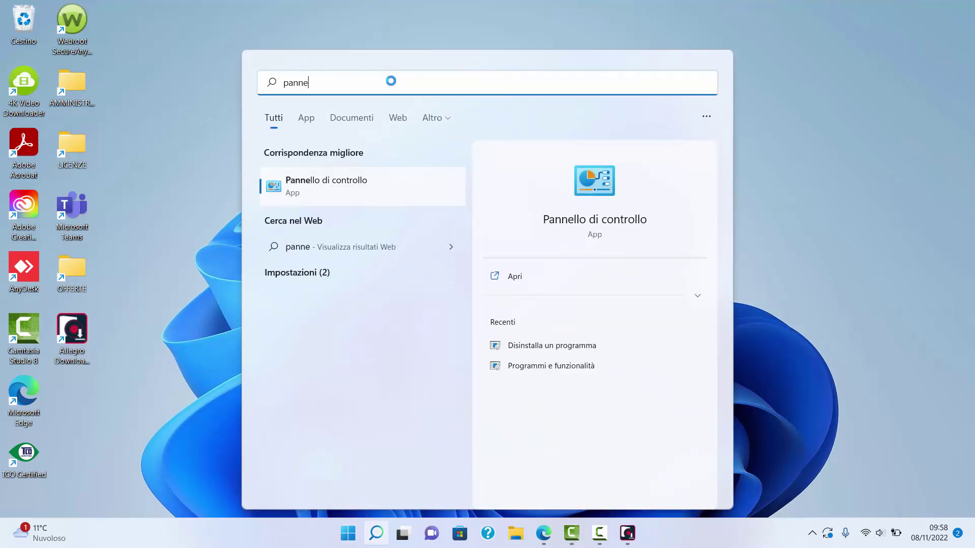
text(llo di contr)
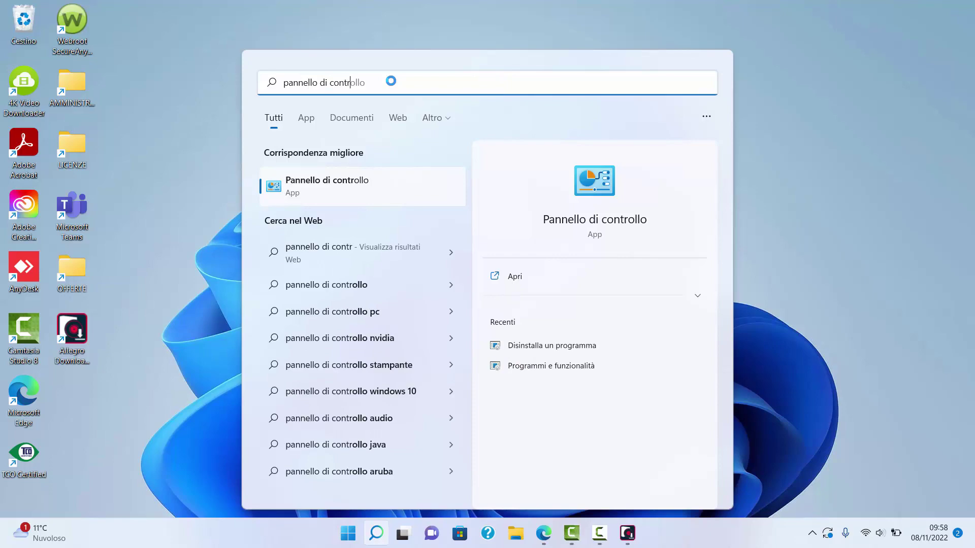
text(ollo)
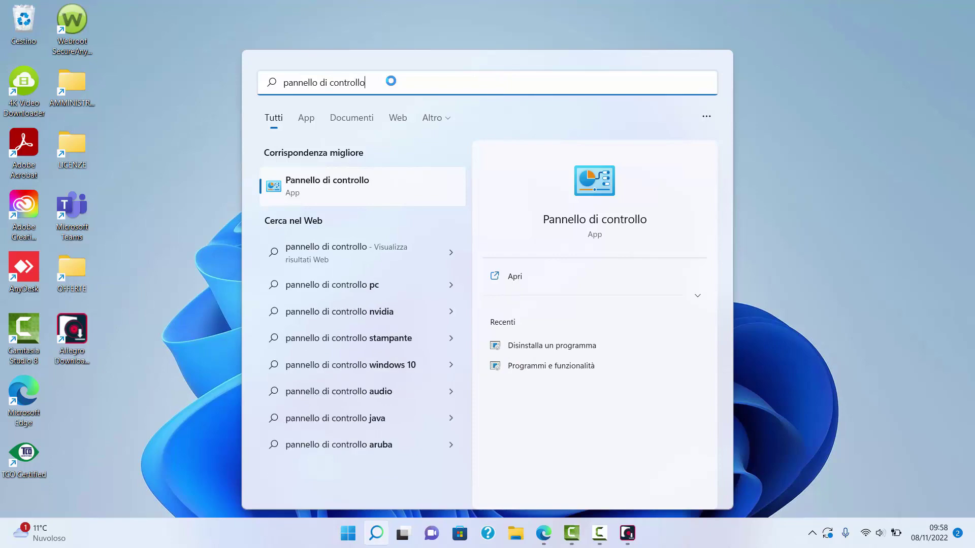
click(361, 194)
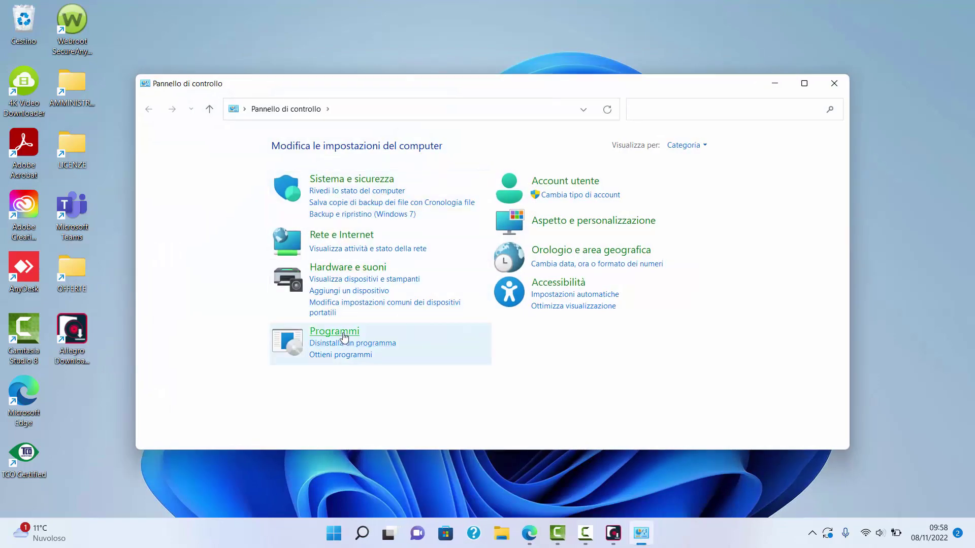
click(343, 333)
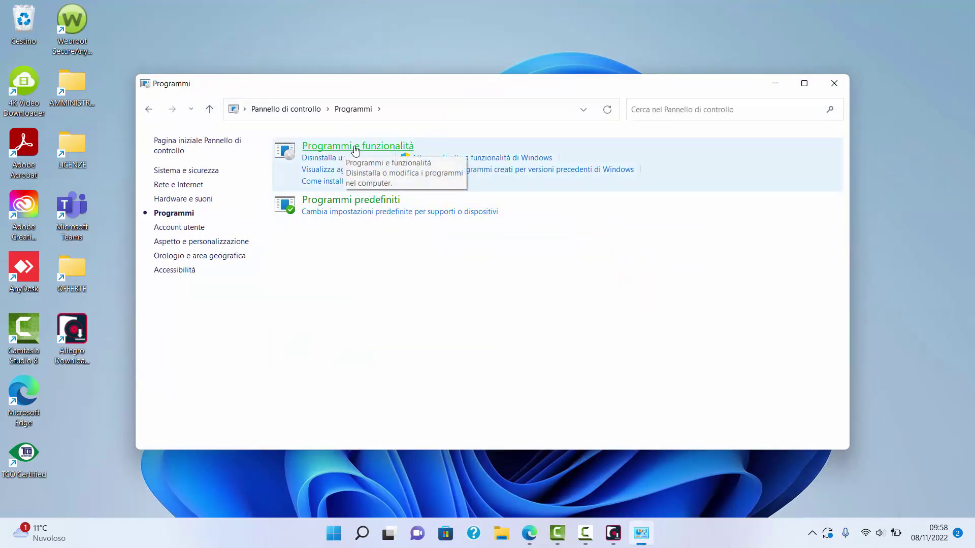
click(335, 147)
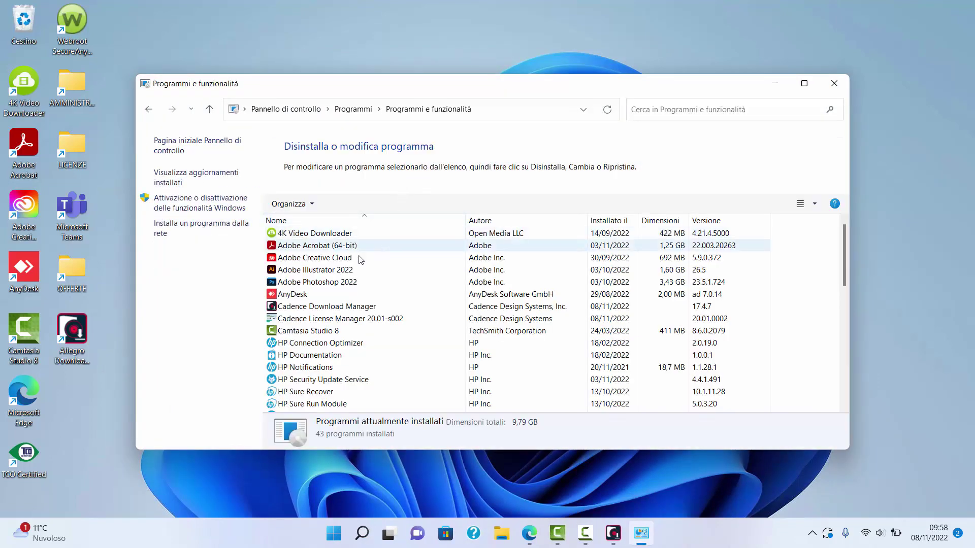
click(391, 319)
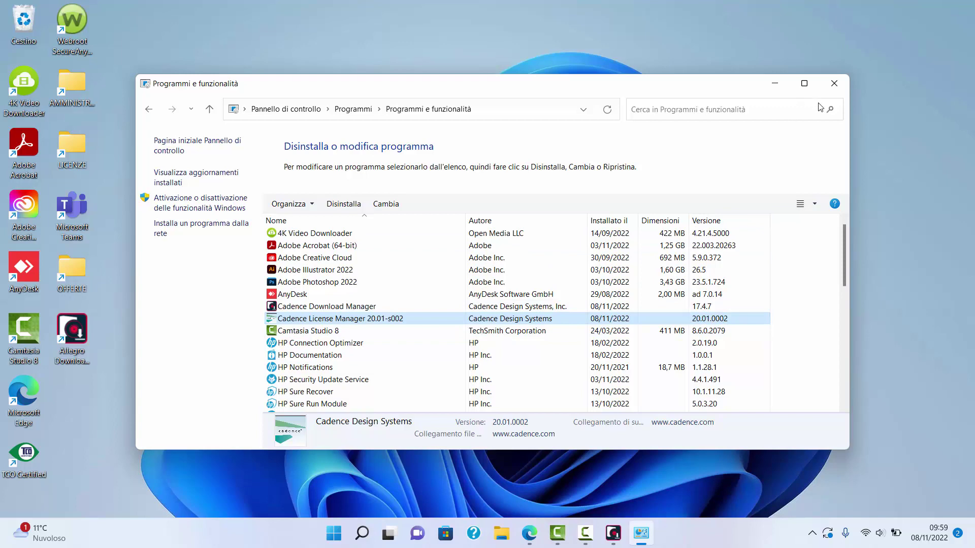
click(838, 86)
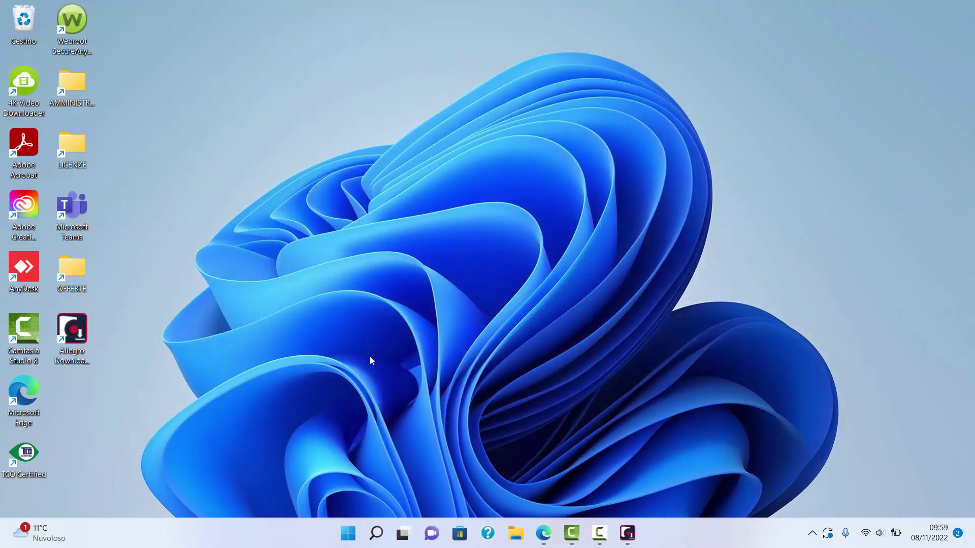
Step: Launch LmTools from the Cadence Start menu group and check the FLEXID in System Settings
click(349, 533)
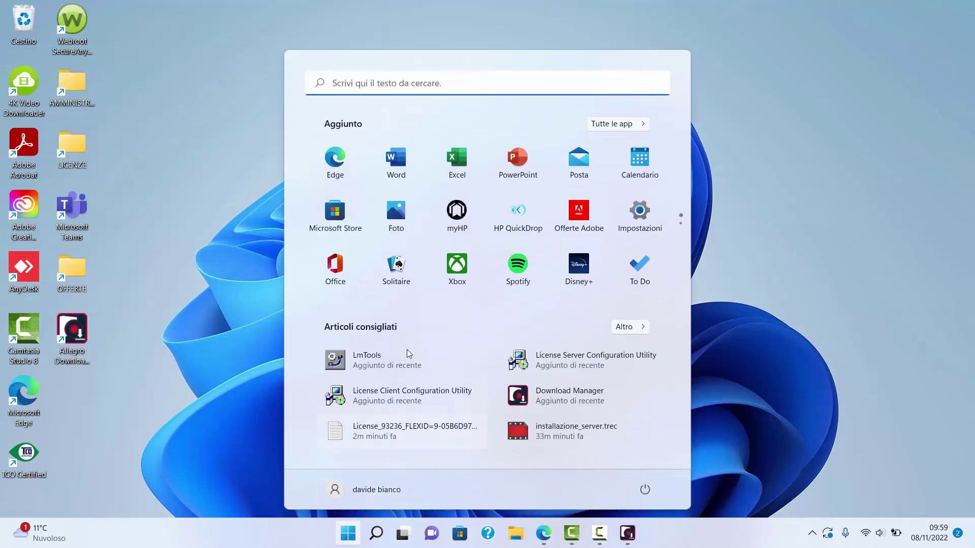
click(614, 123)
scroll(393, 306, down, 5)
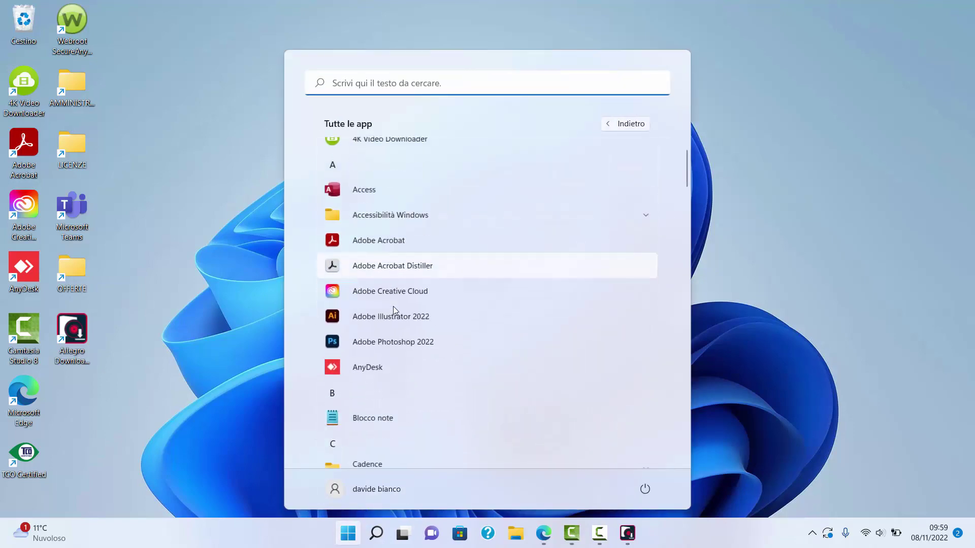
click(386, 266)
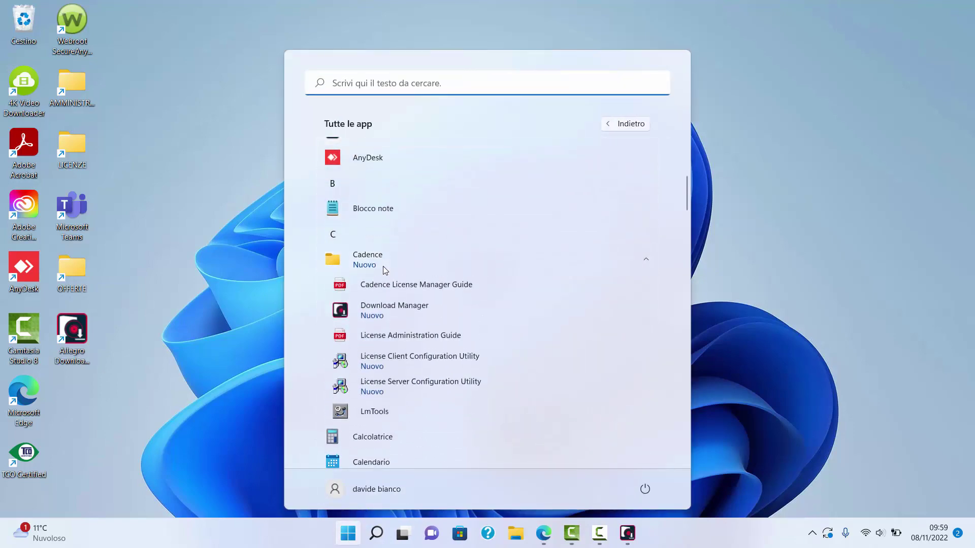
click(386, 415)
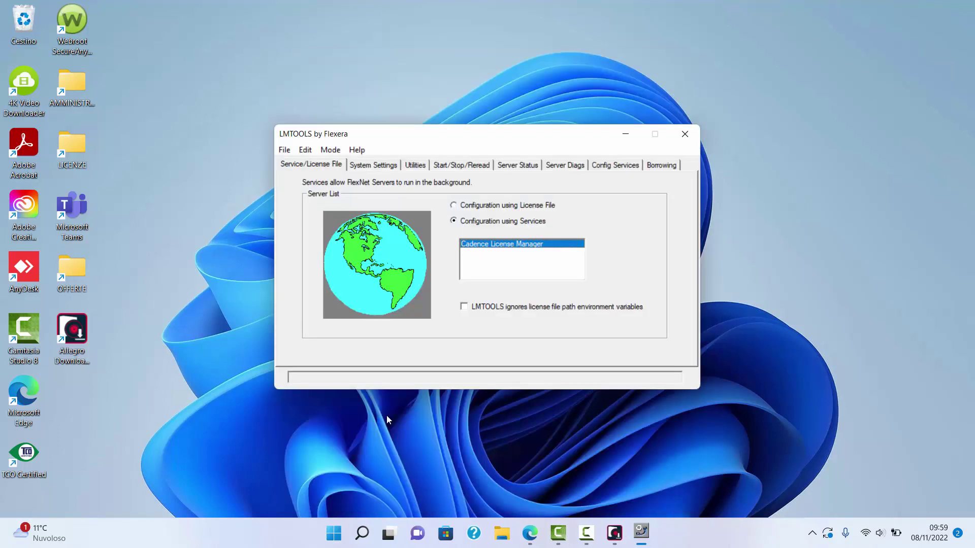
click(382, 166)
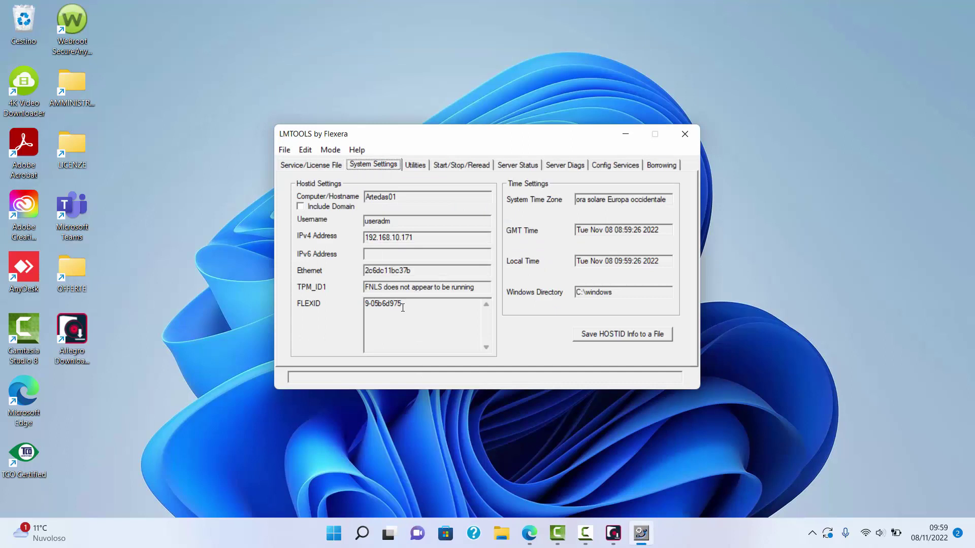
drag(403, 307, 354, 302)
click(396, 321)
Step: Run a Server Status enquiry confirming the 5280 server and cdslmd are up, then close LMTOOLS
click(512, 164)
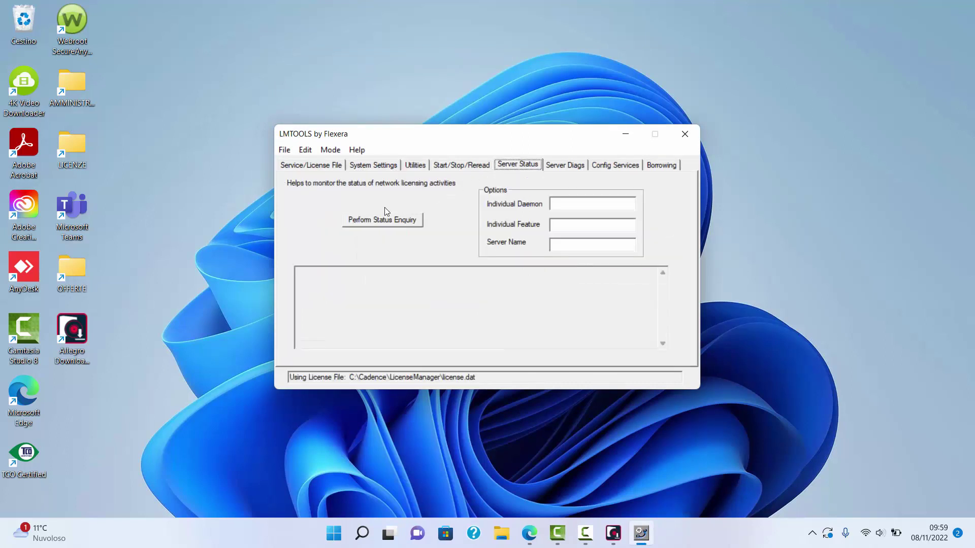
click(389, 222)
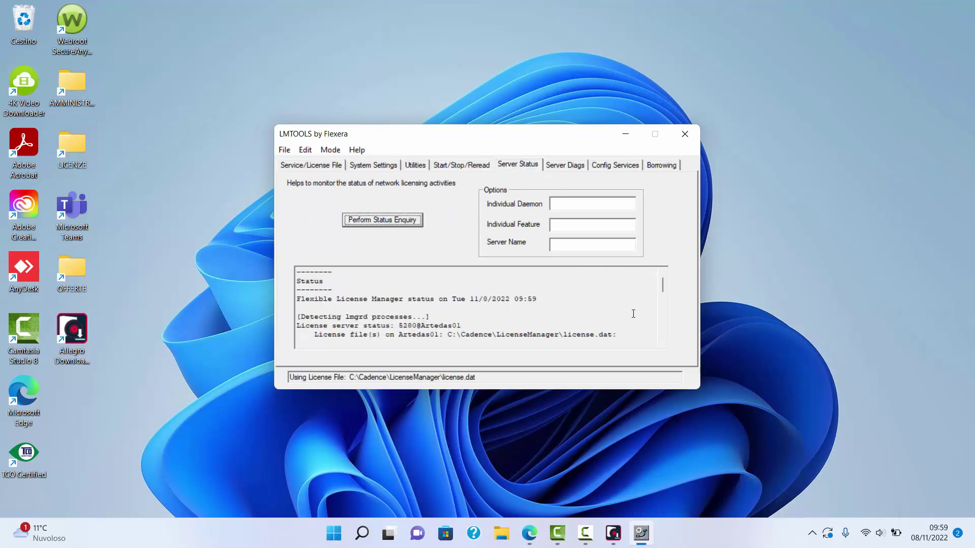
drag(663, 285, 663, 331)
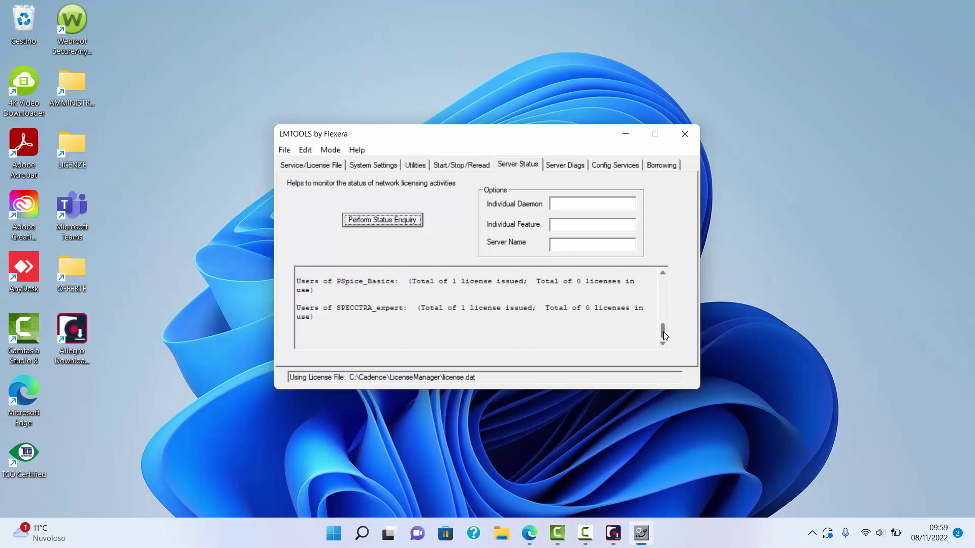
click(684, 134)
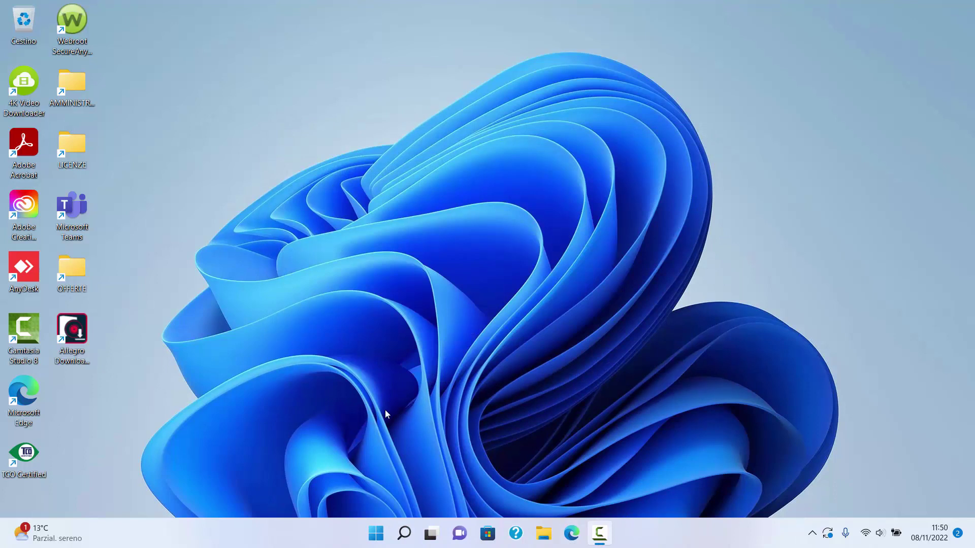
Step: Launch Allegro Download Manager and bring up the account Log In form
double_click(79, 342)
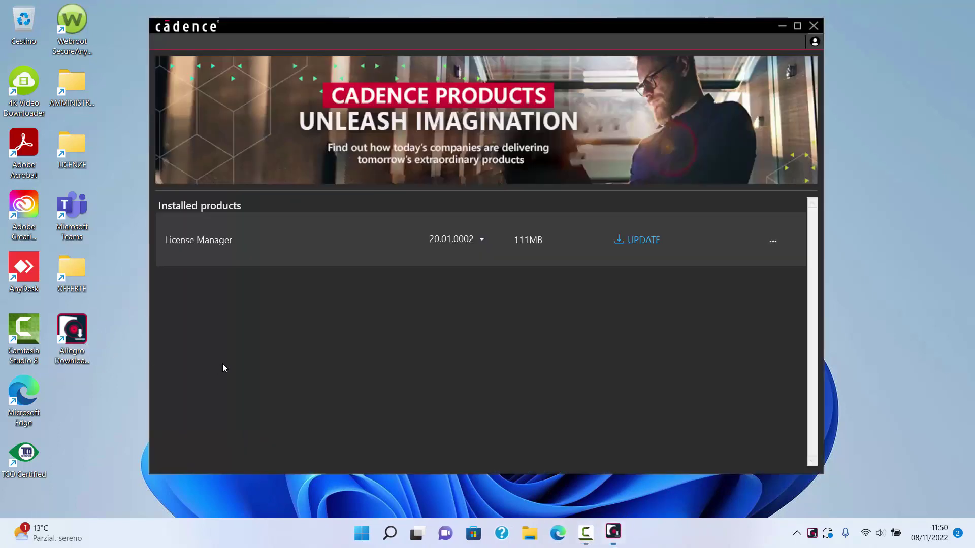
click(814, 42)
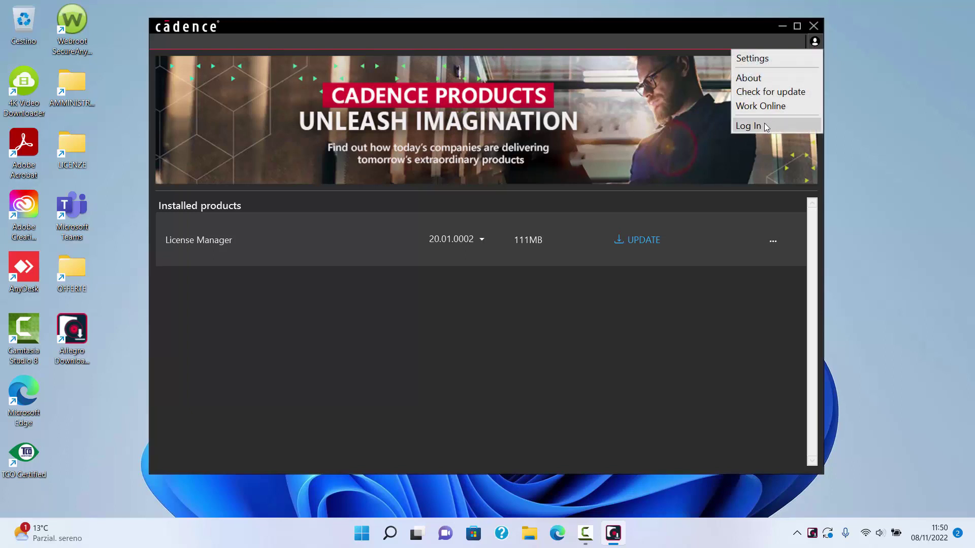
click(748, 125)
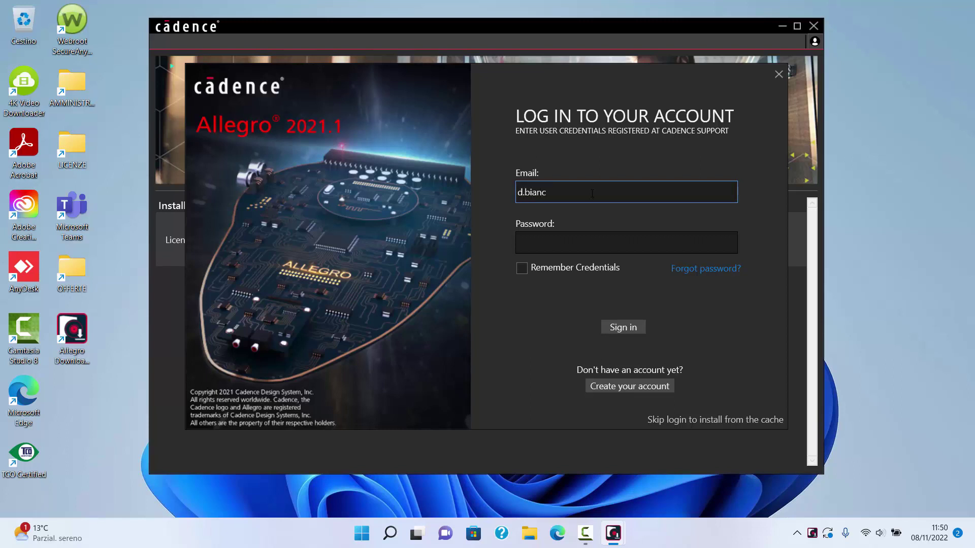
Step: Sign in with the account e-mail and password, retyping a mistyped password
click(626, 243)
text(••••••••)
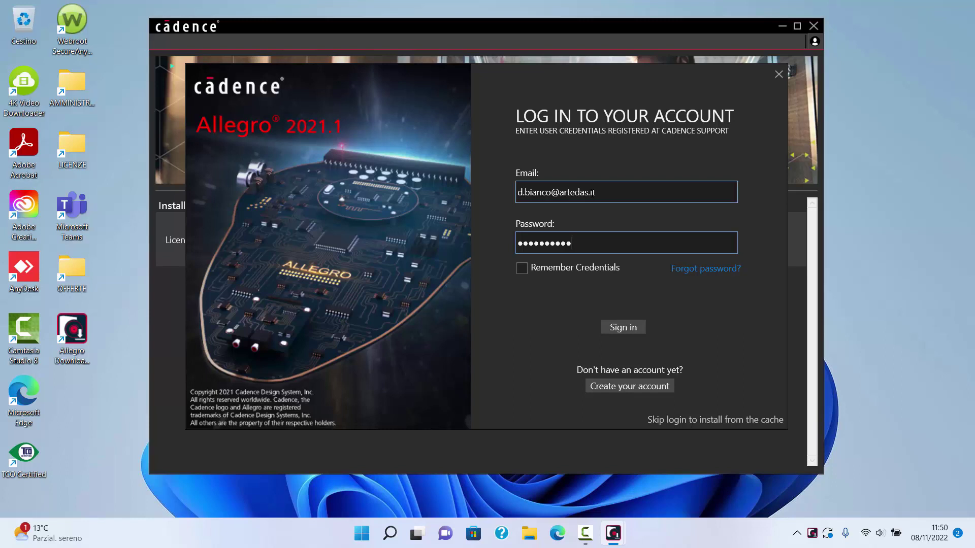
key(BackSpace)
key(BackSpace)
key(BackSpace)
key(BackSpace)
key(BackSpace)
key(BackSpace)
key(BackSpace)
key(BackSpace)
key(BackSpace)
text(•••••••••)
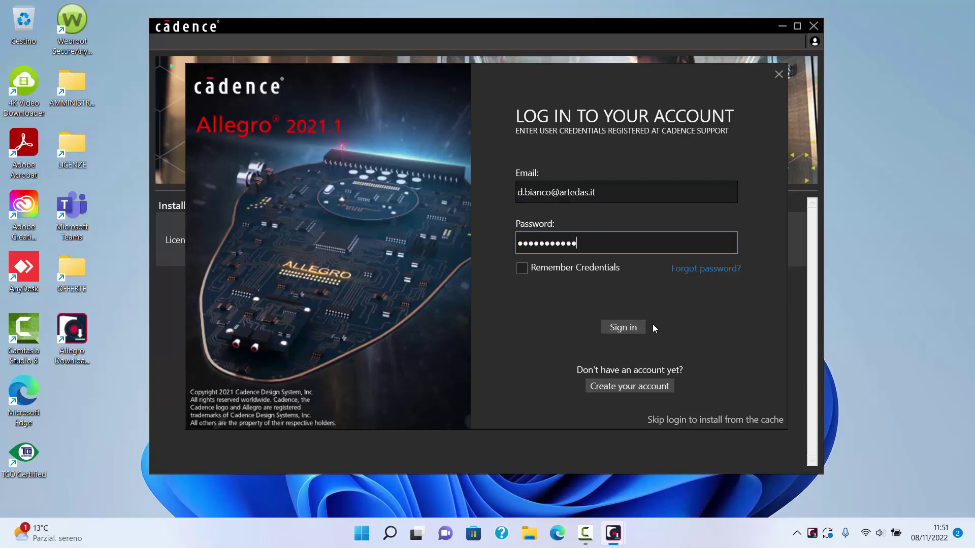
click(635, 328)
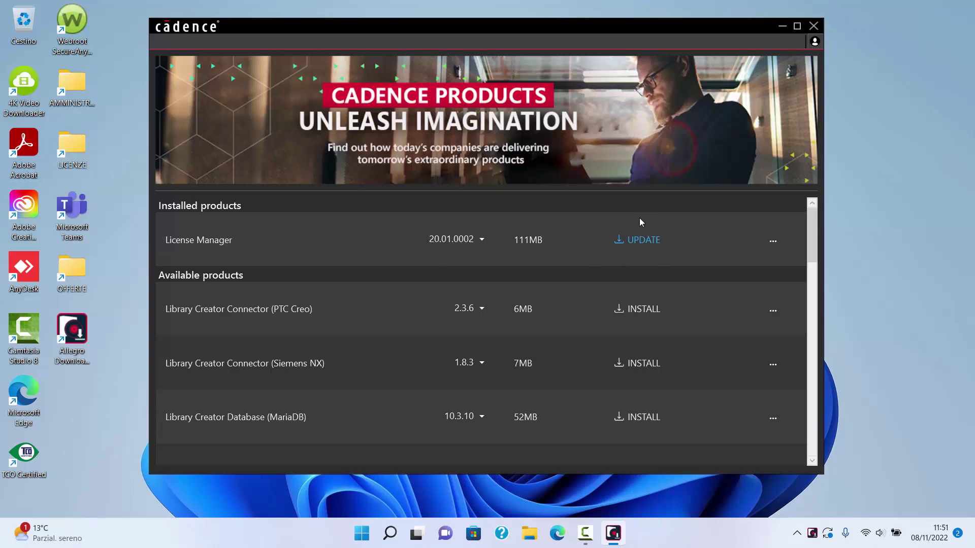
Step: Minimize the download manager and open Control Panel via a Start search for 'pannello di controllo'
click(782, 26)
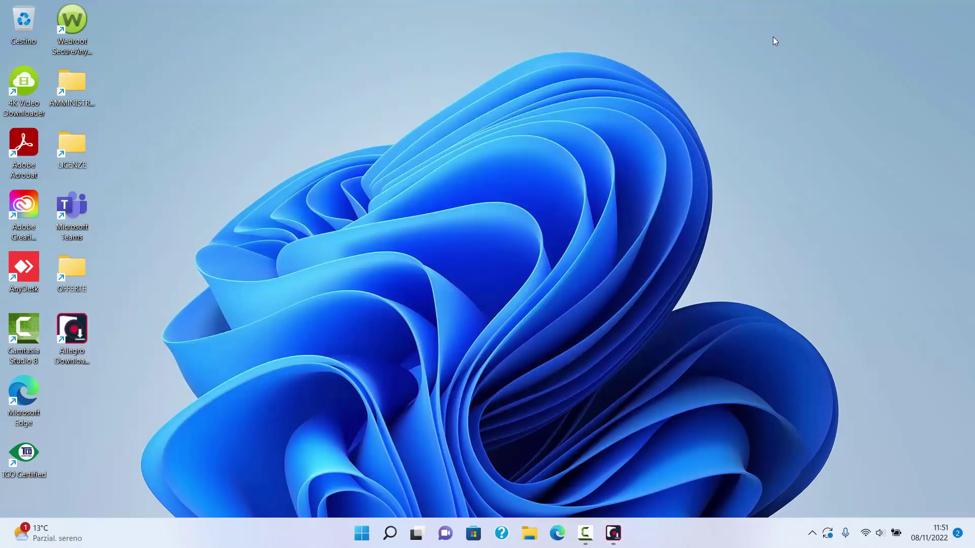
click(362, 533)
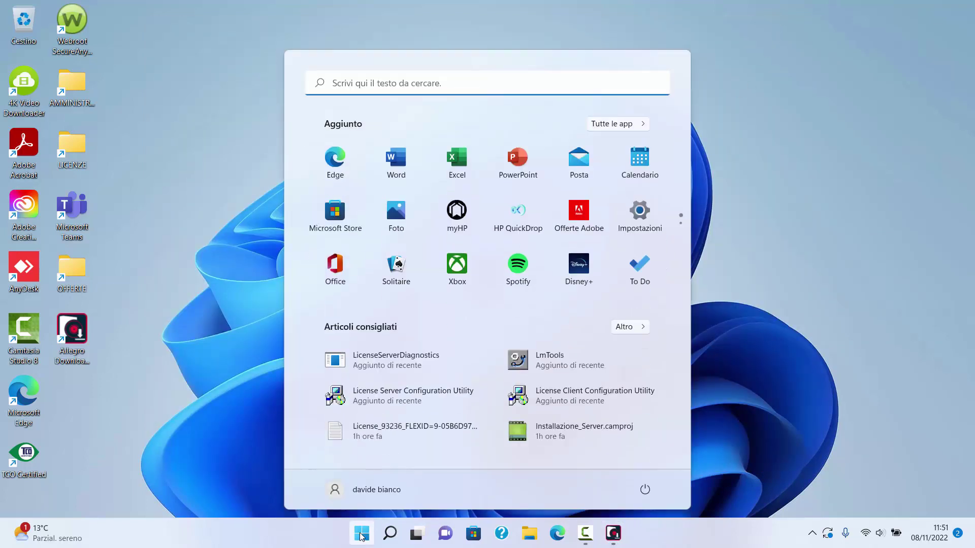
click(379, 86)
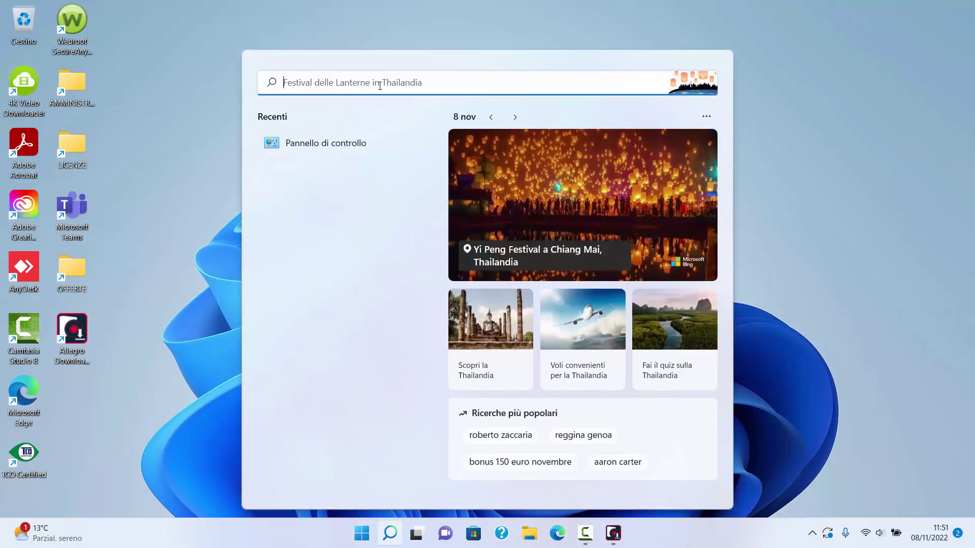
text(panne)
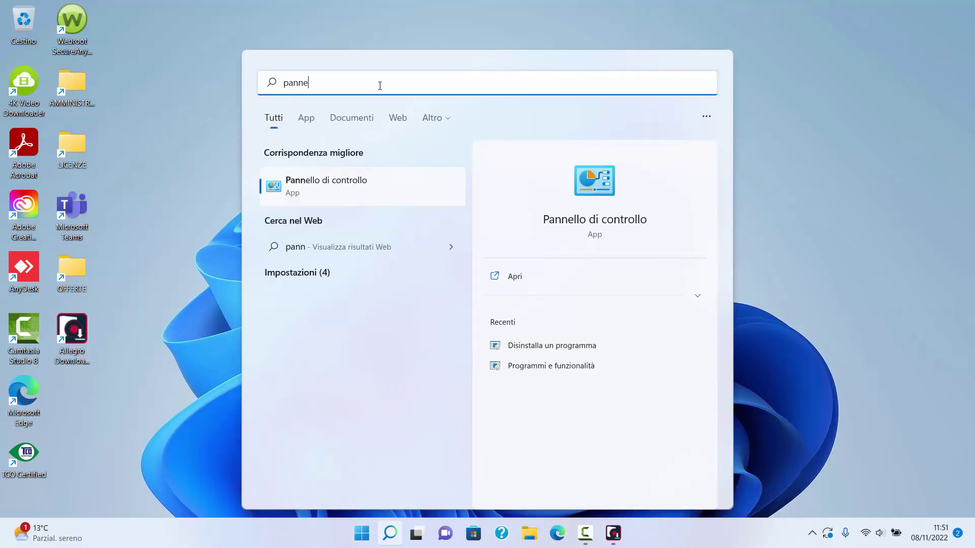
text(llo di )
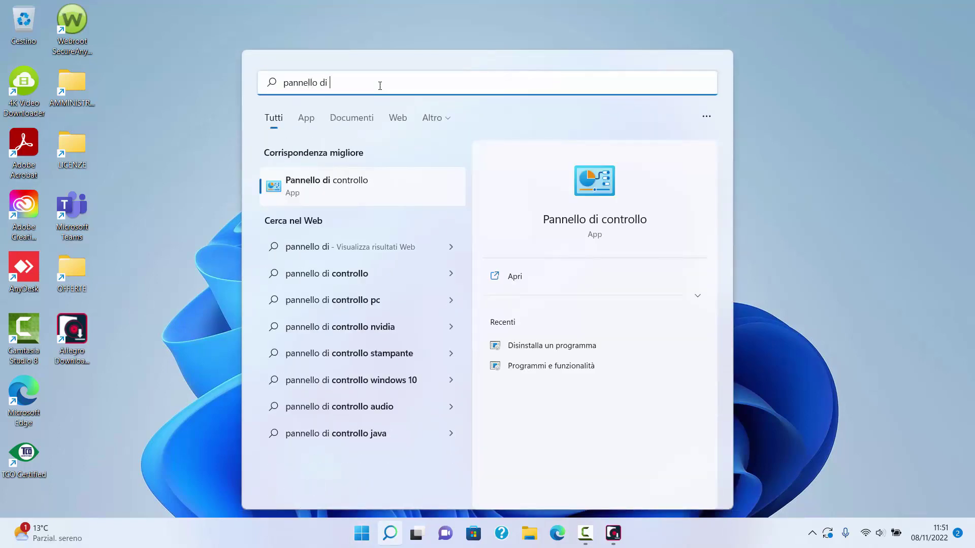
text(controllo)
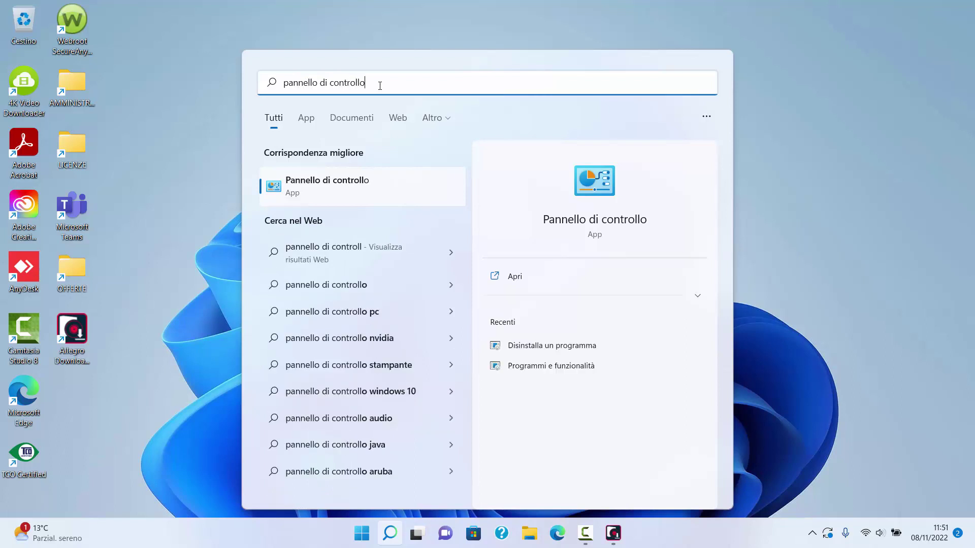
click(342, 187)
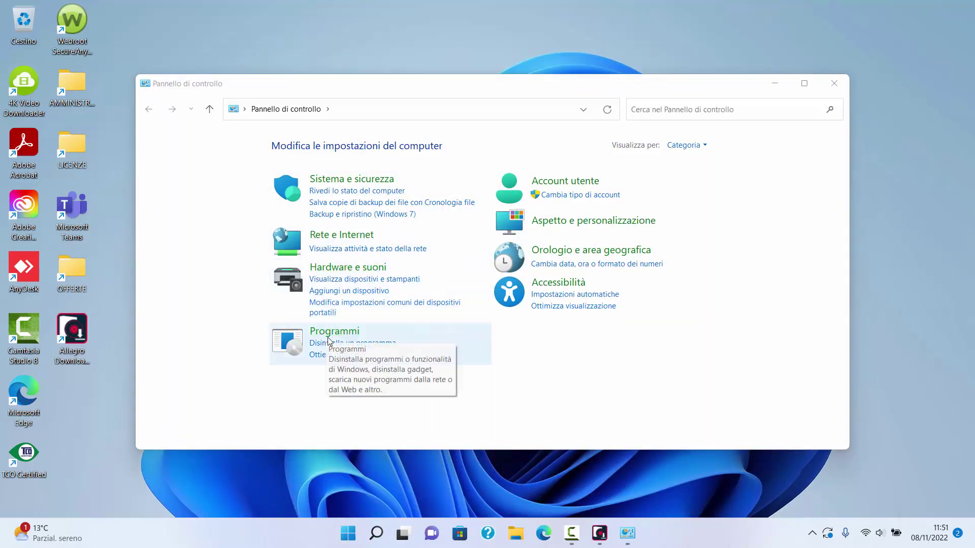
Step: Under Disinstalla un programma, select Cadence License Manager 12.08-s005 and uninstall it
click(330, 346)
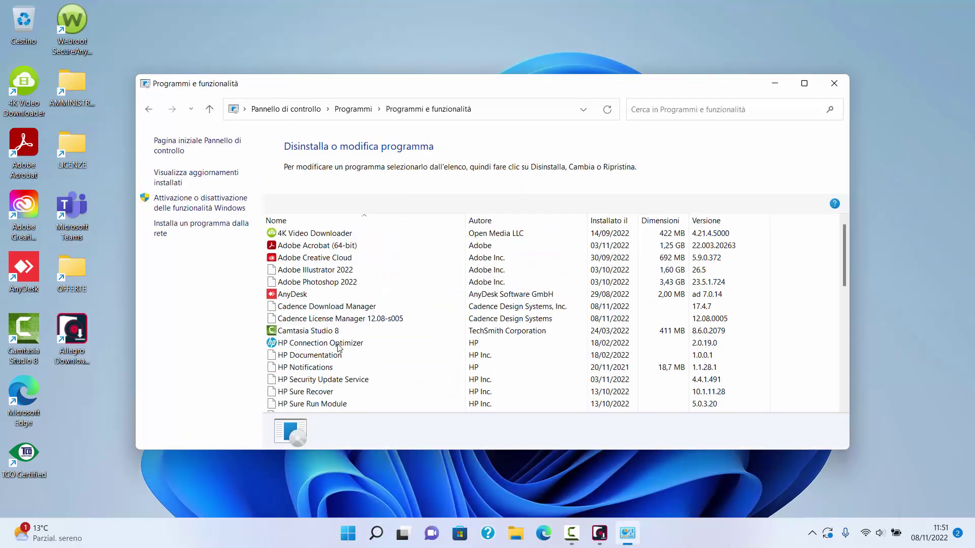
click(358, 319)
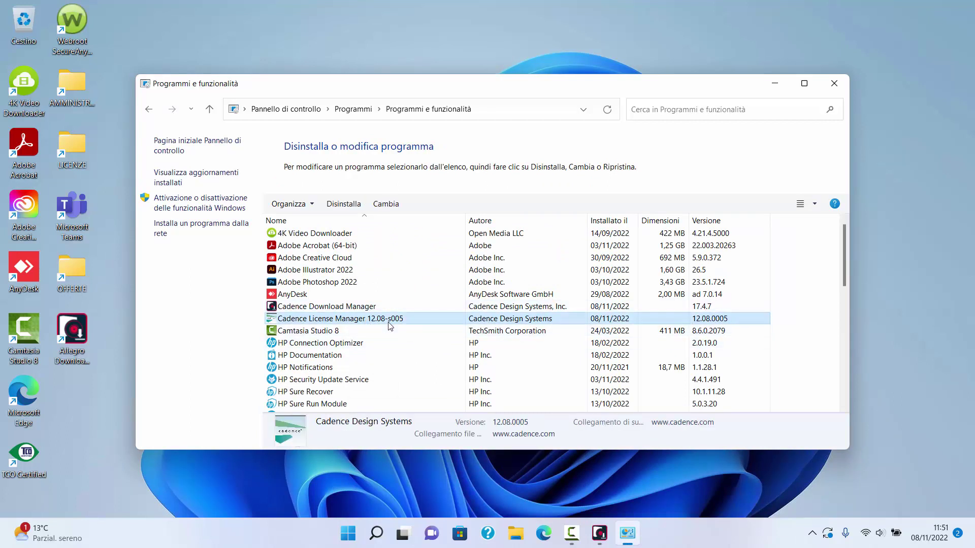
click(347, 212)
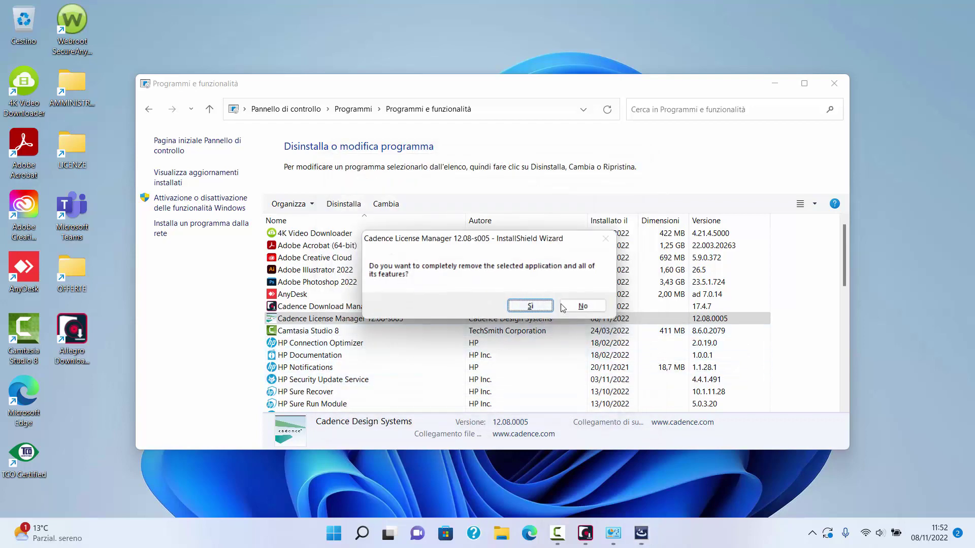
Step: Confirm complete removal of License Manager 12.08-s005, finish the wizard, and minimize Programmi e funzionalità
click(530, 307)
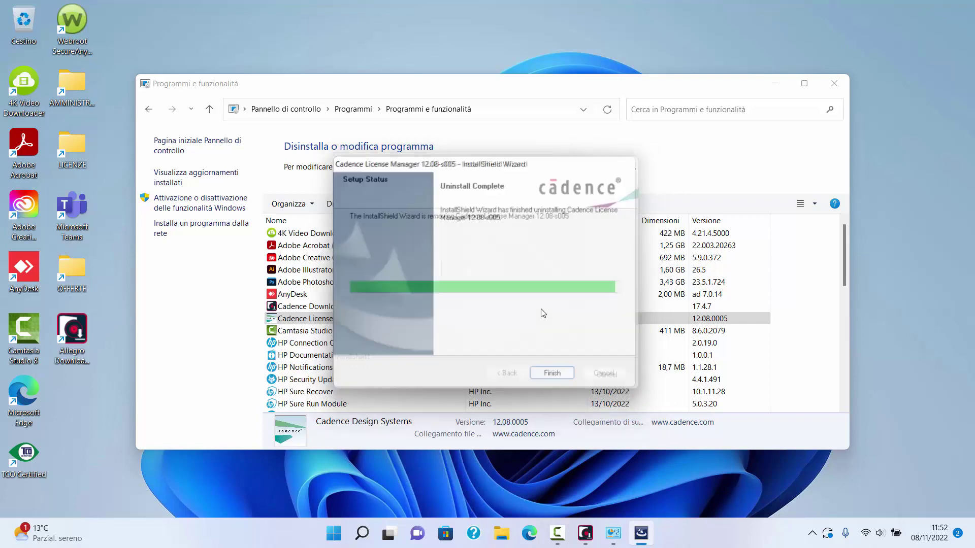
click(558, 379)
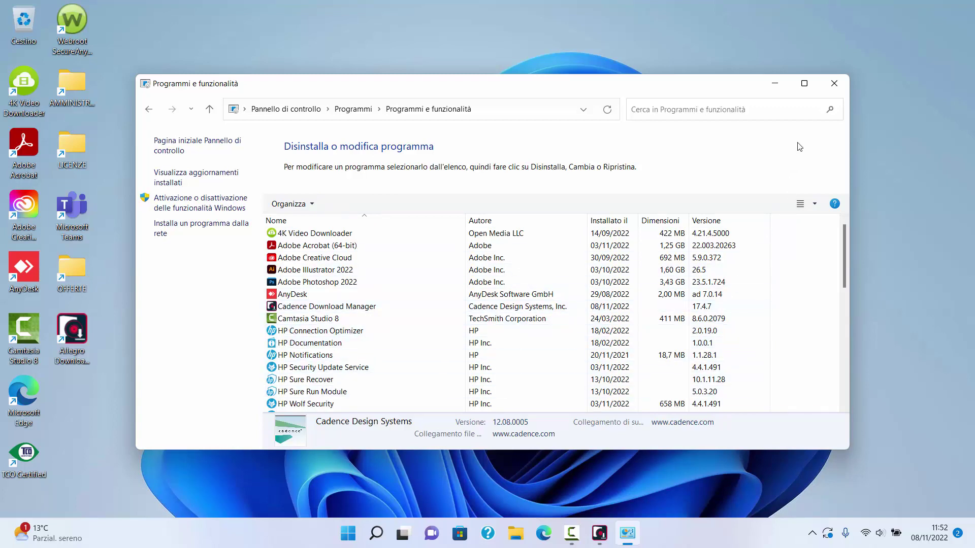
click(782, 85)
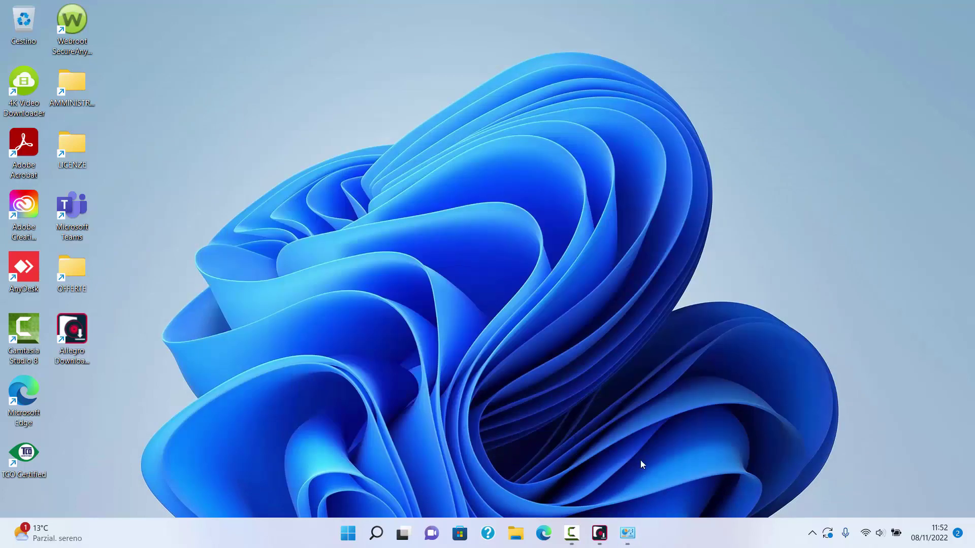
Step: Install License Manager 20.01-s002 with the Licensing feature into the default C:\Cadence\LicenseManager folder
click(600, 532)
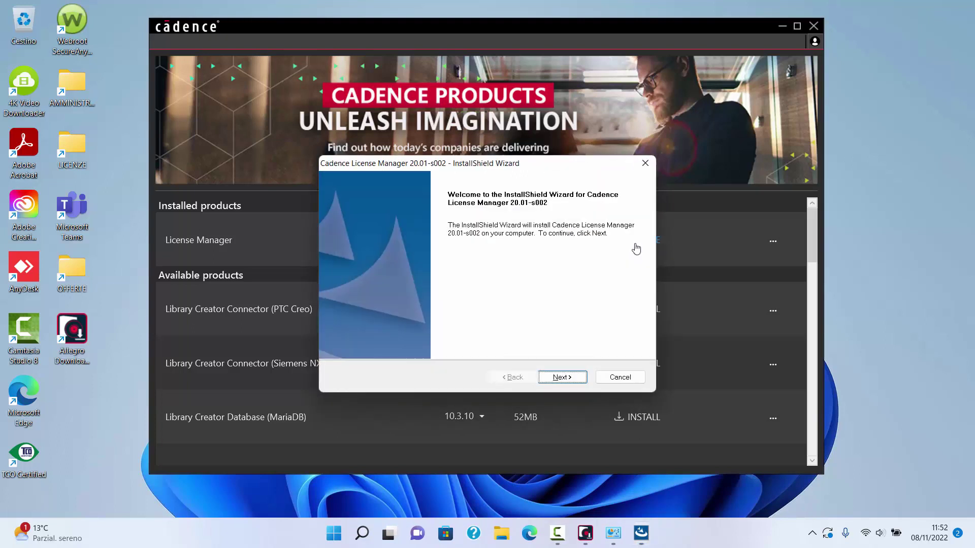
click(562, 377)
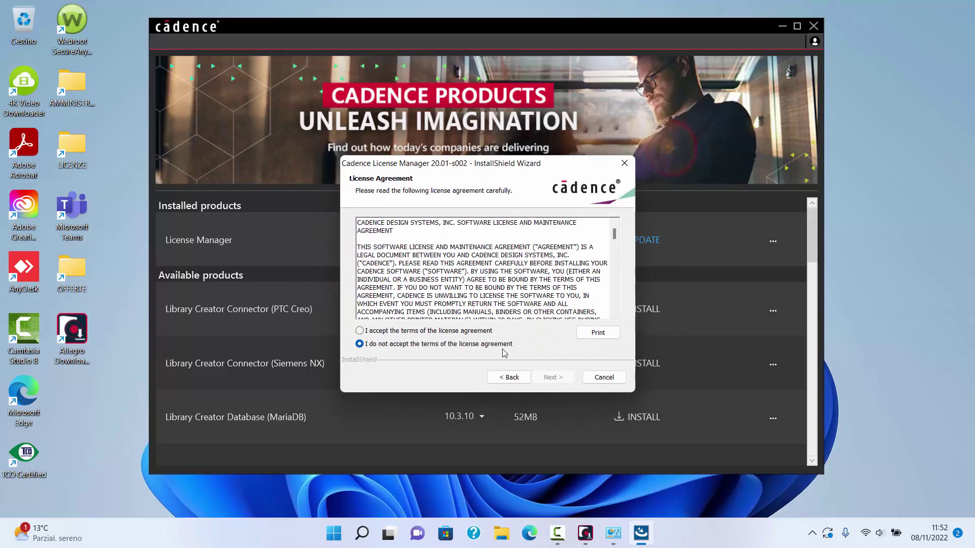
click(482, 334)
click(542, 379)
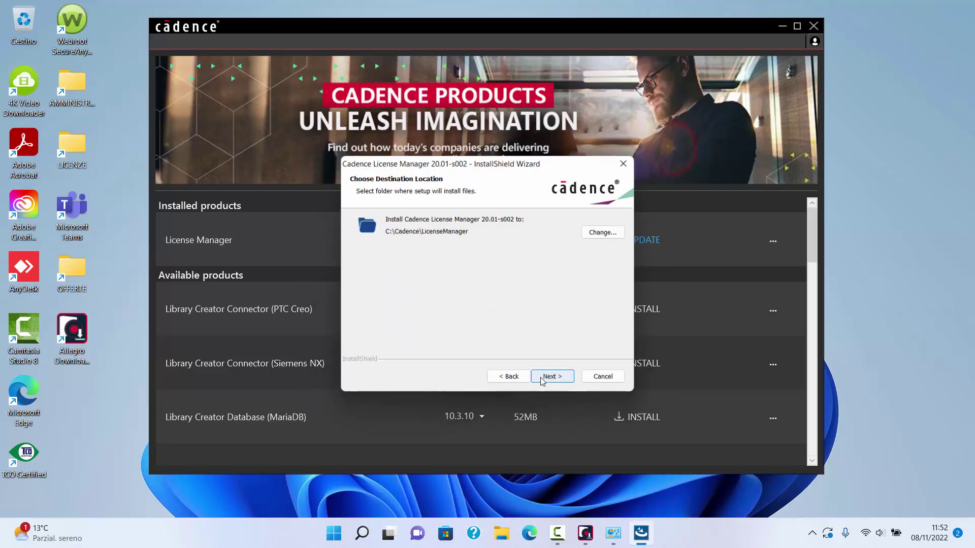
click(542, 380)
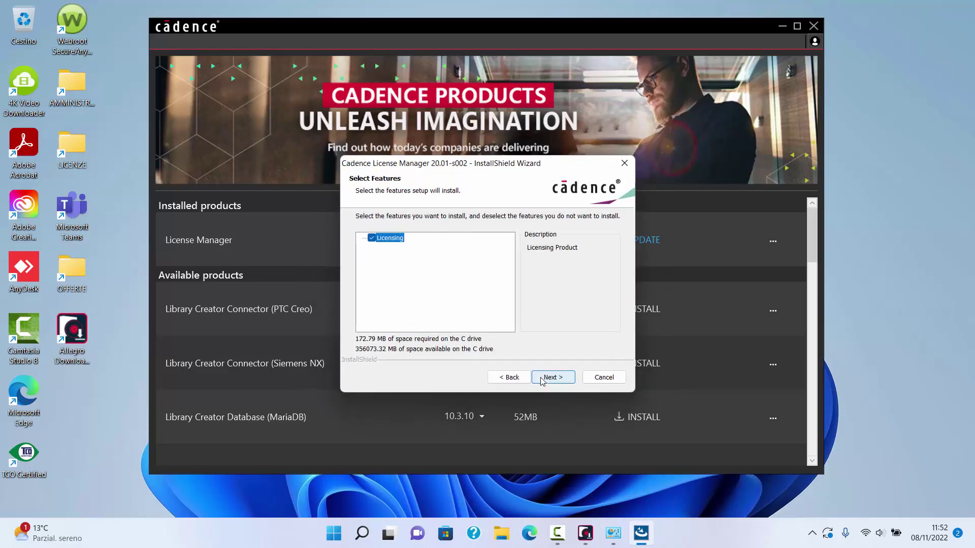
click(542, 379)
click(542, 380)
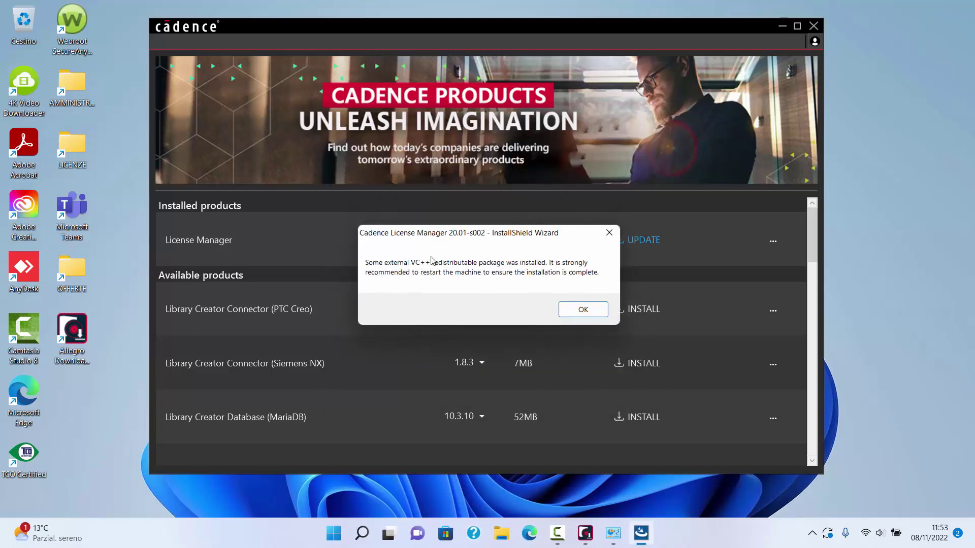
Step: Dismiss the restart notice and open the C:\LICENZA license file in Notepad to check it
click(583, 310)
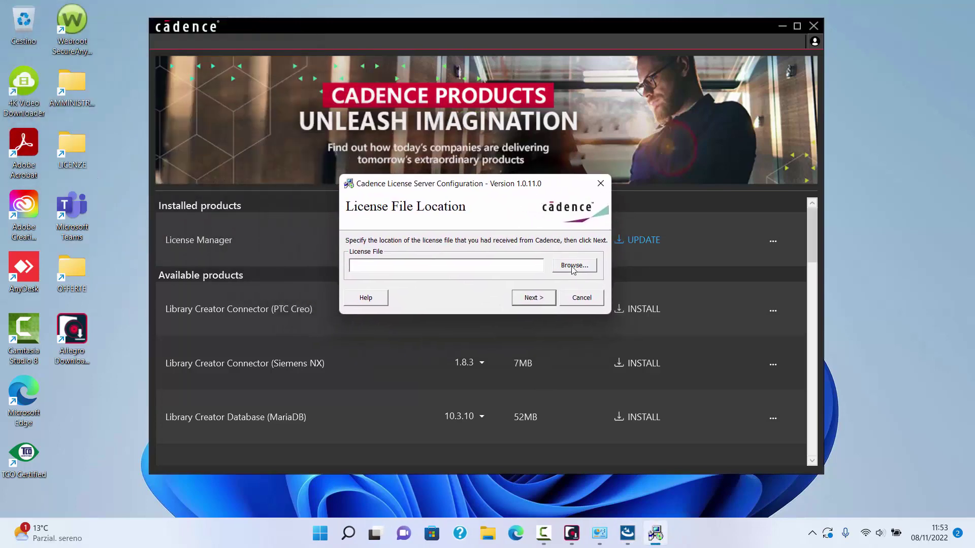
click(574, 266)
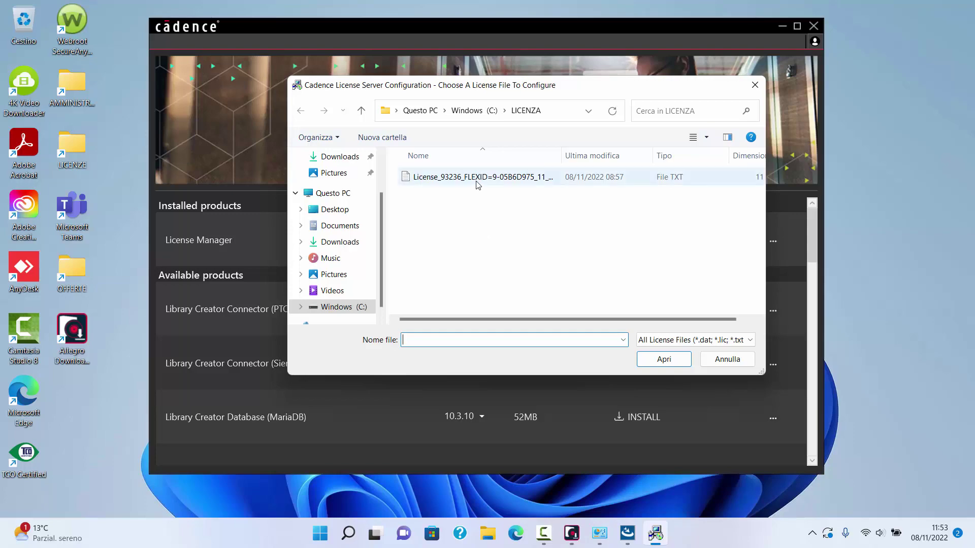
click(477, 179)
right_click(476, 181)
click(514, 210)
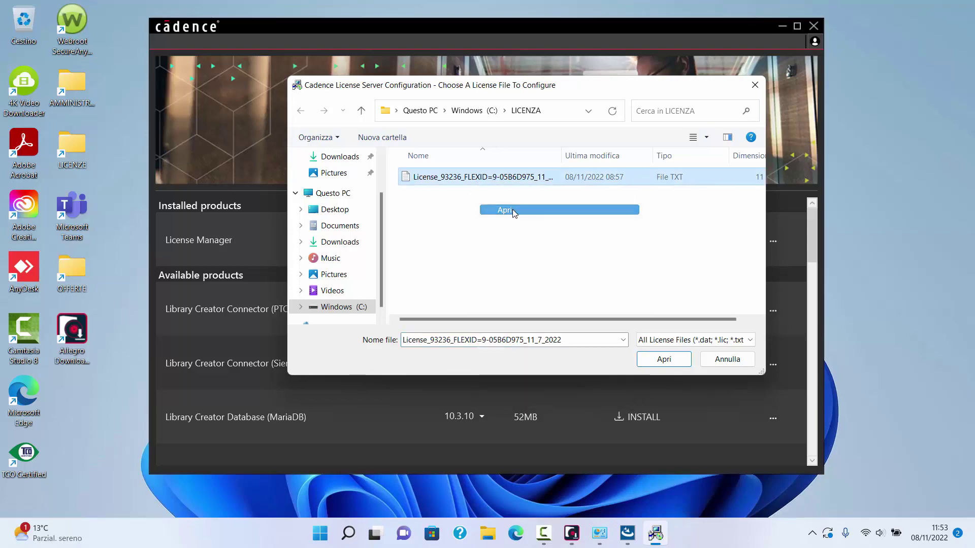
Step: Review the license text, close Notepad, and select the file as the license file
scroll(369, 207, down, 9)
scroll(369, 206, down, 15)
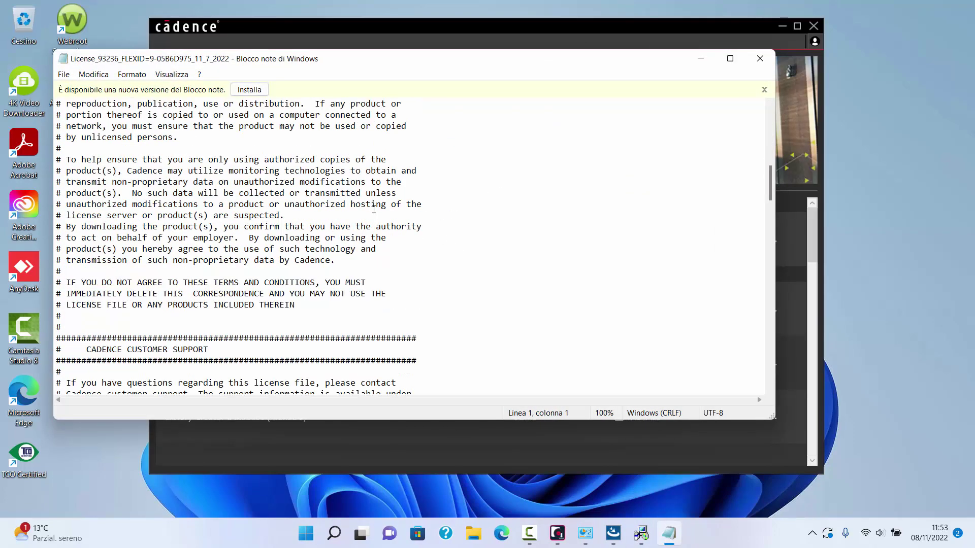
scroll(486, 198, down, 11)
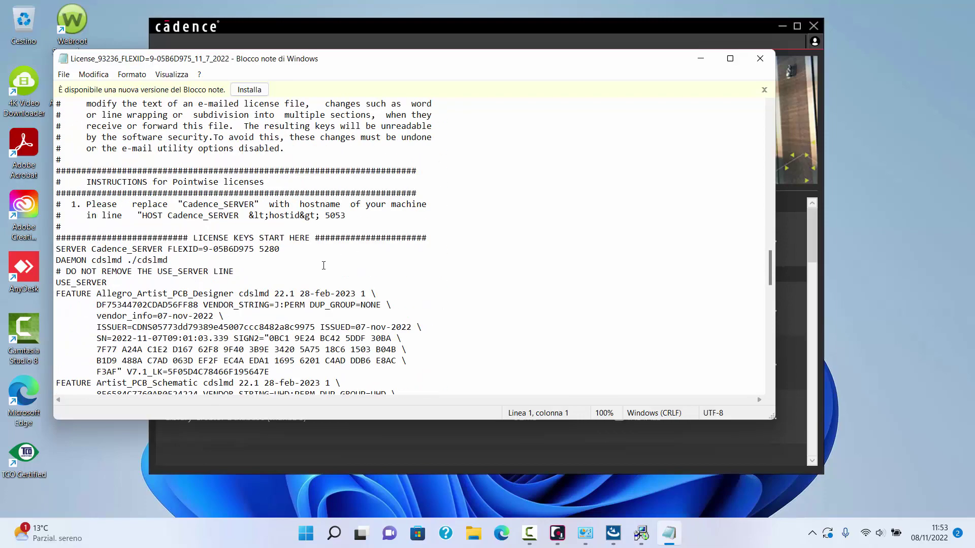
click(760, 58)
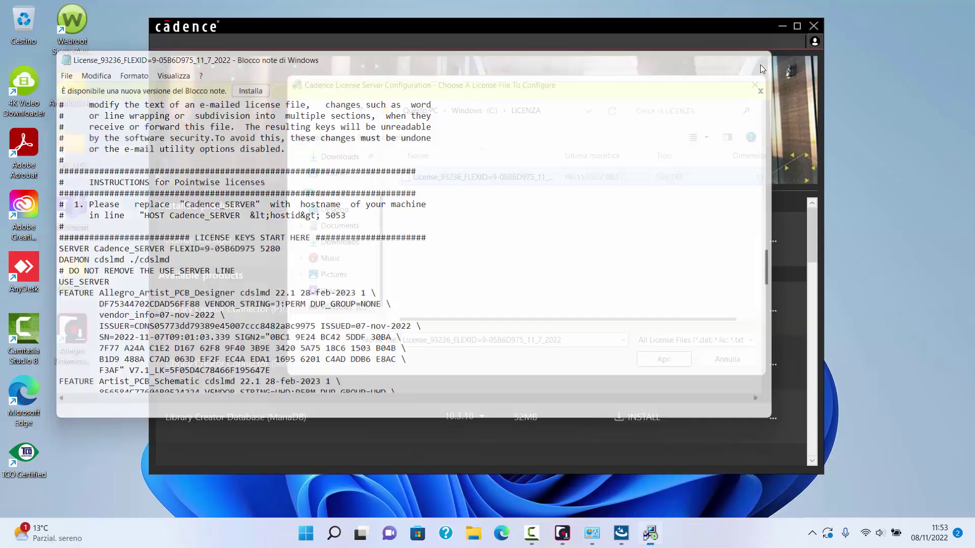
double_click(530, 182)
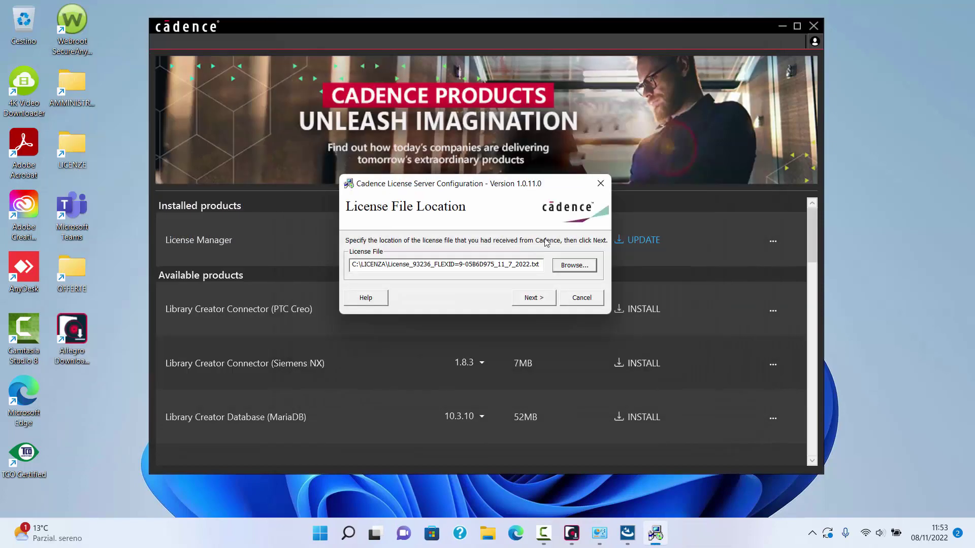
Step: Keep port 5280, the host name and log file, and start the license server
click(538, 298)
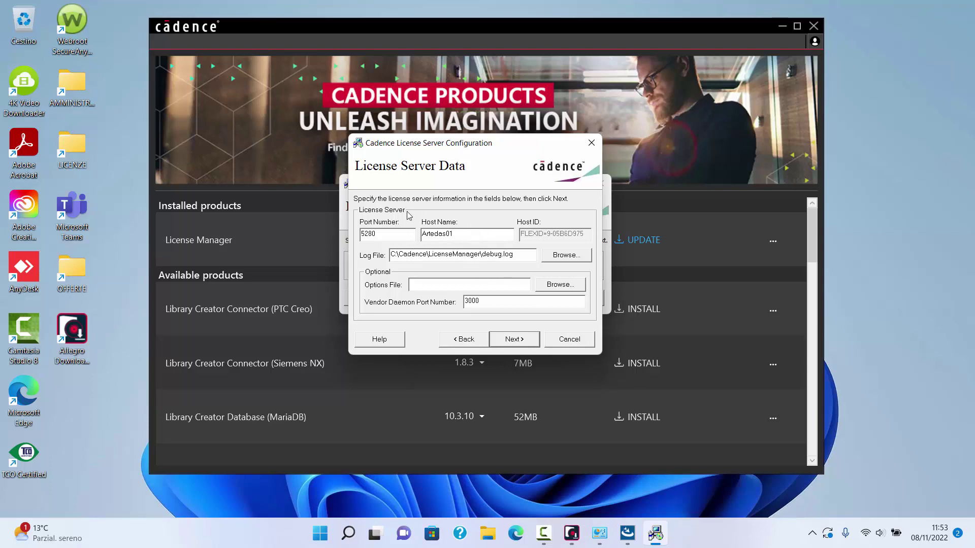
click(510, 340)
click(517, 307)
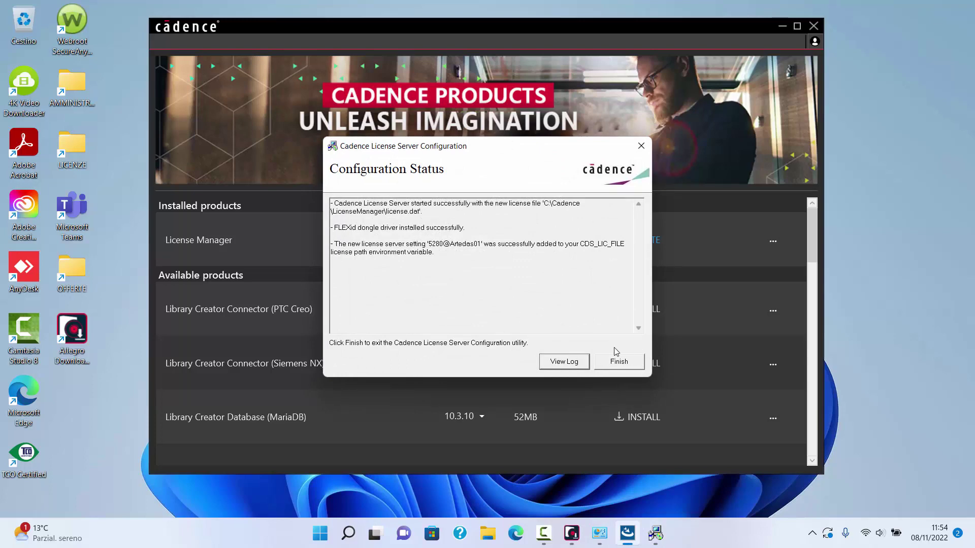
Step: Finish the configuration utility and InstallShield wizard, then minimize the download manager
click(620, 364)
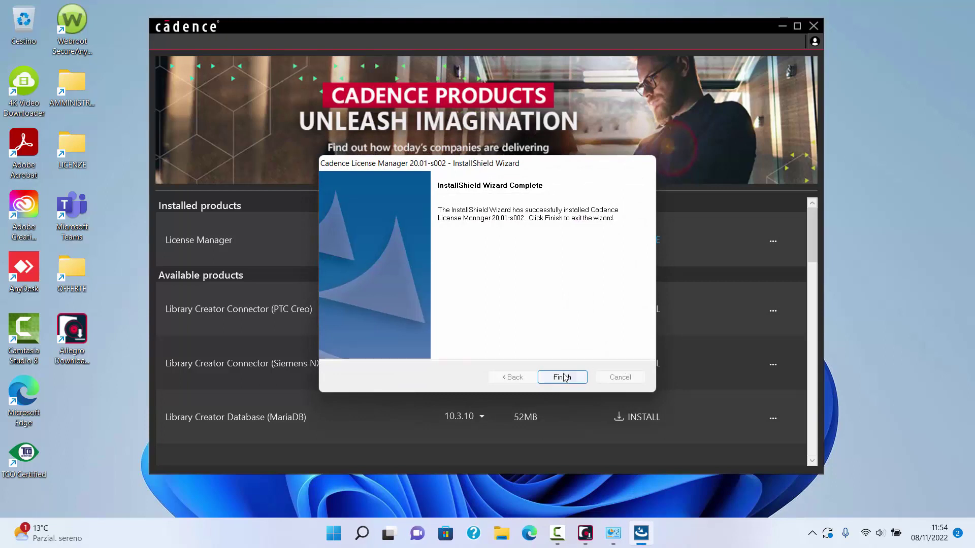
click(563, 377)
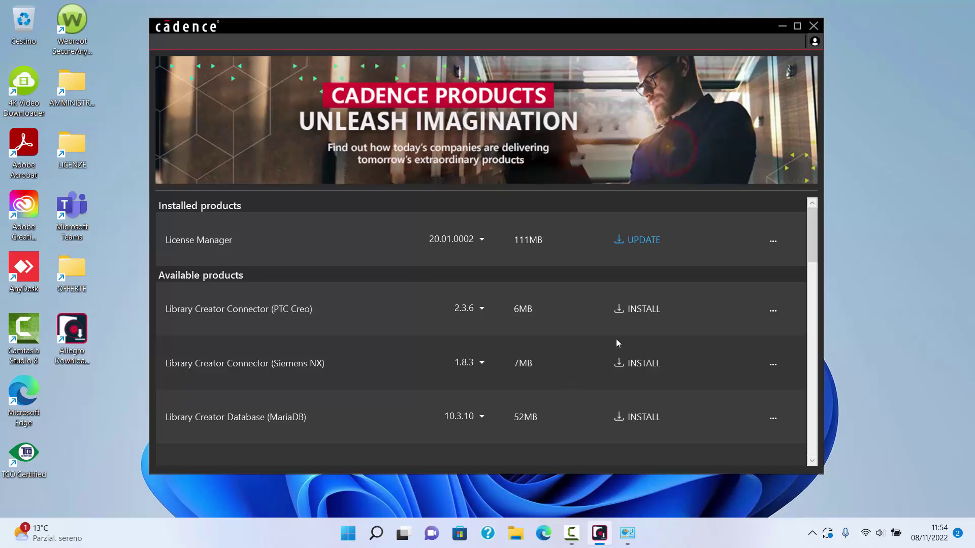
click(782, 26)
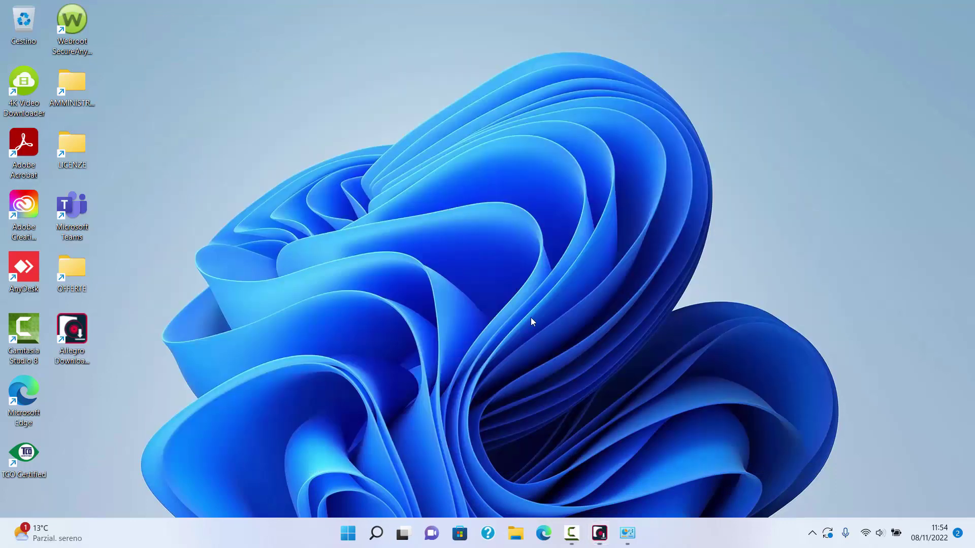
Step: Launch LmTools from the Cadence folder under All apps in the Start menu
click(347, 533)
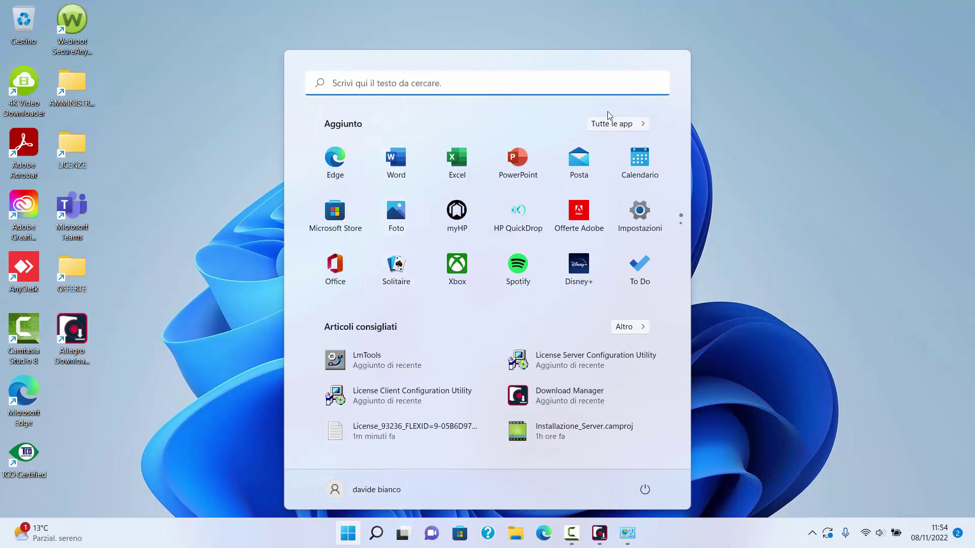
click(623, 130)
scroll(419, 285, down, 5)
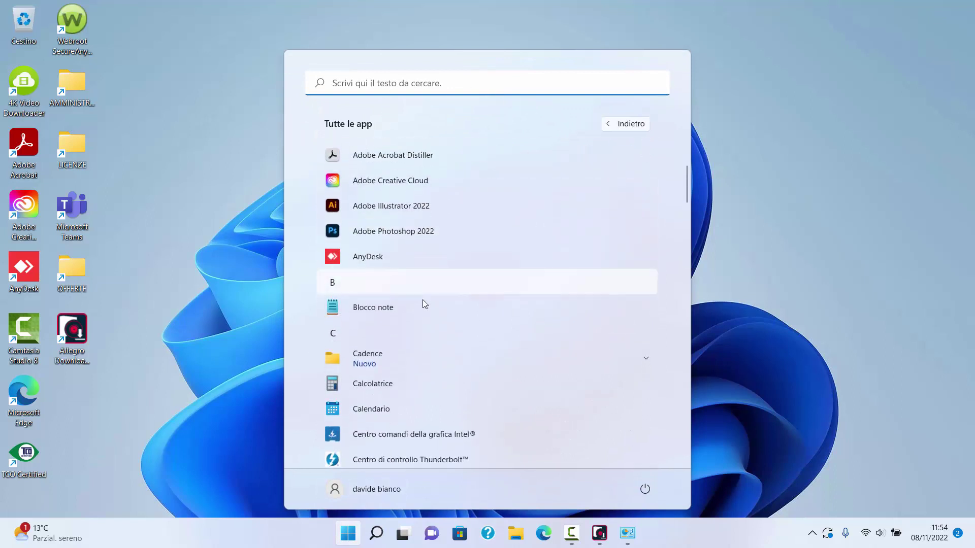
click(396, 263)
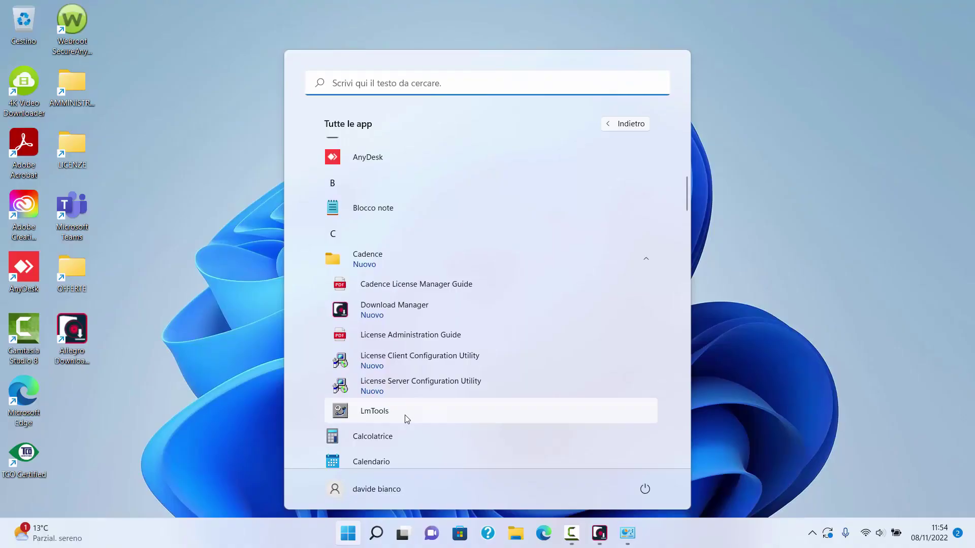
click(404, 415)
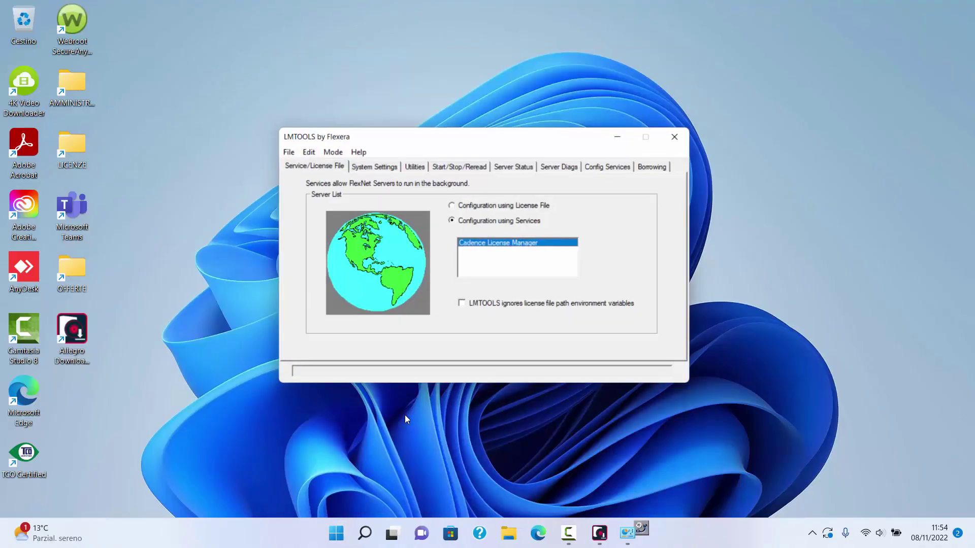
Step: Check the FLEXID, run a Server Status enquiry showing cdslmd v11.17.1 up, then close LMTOOLS
click(383, 166)
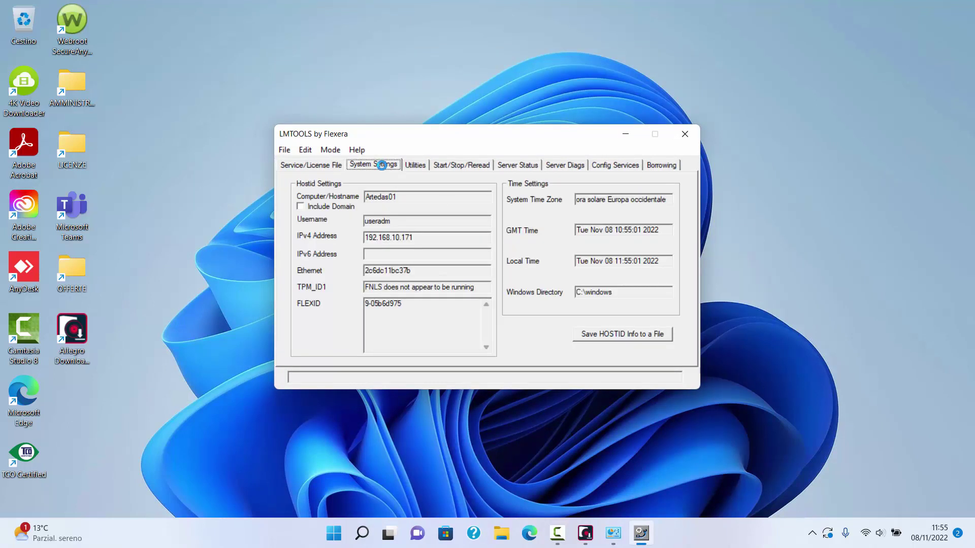
drag(404, 303, 360, 300)
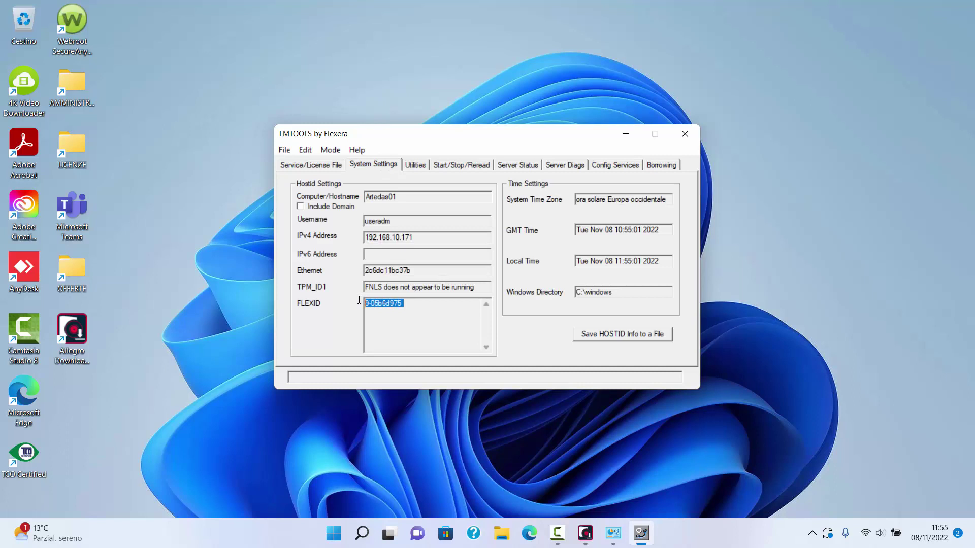
click(516, 165)
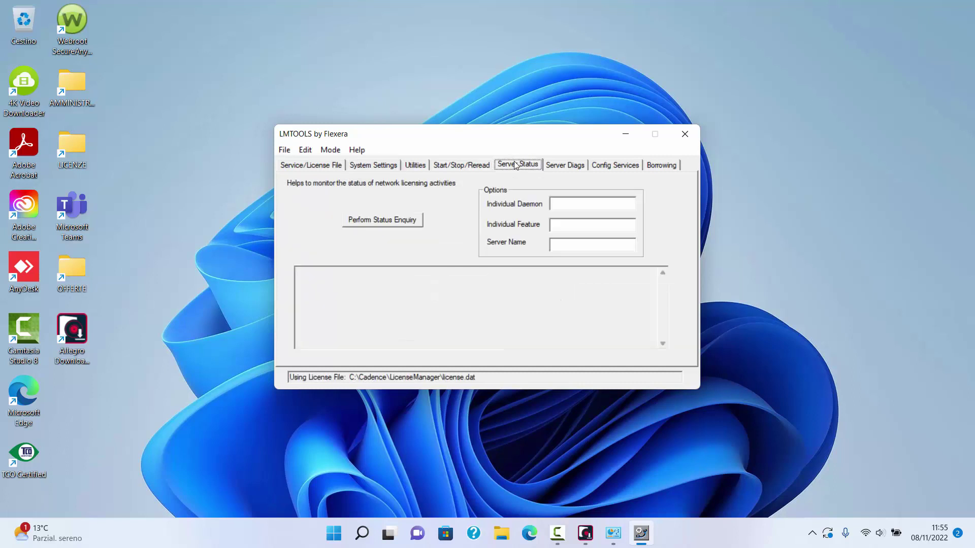
click(399, 222)
drag(664, 290, 666, 315)
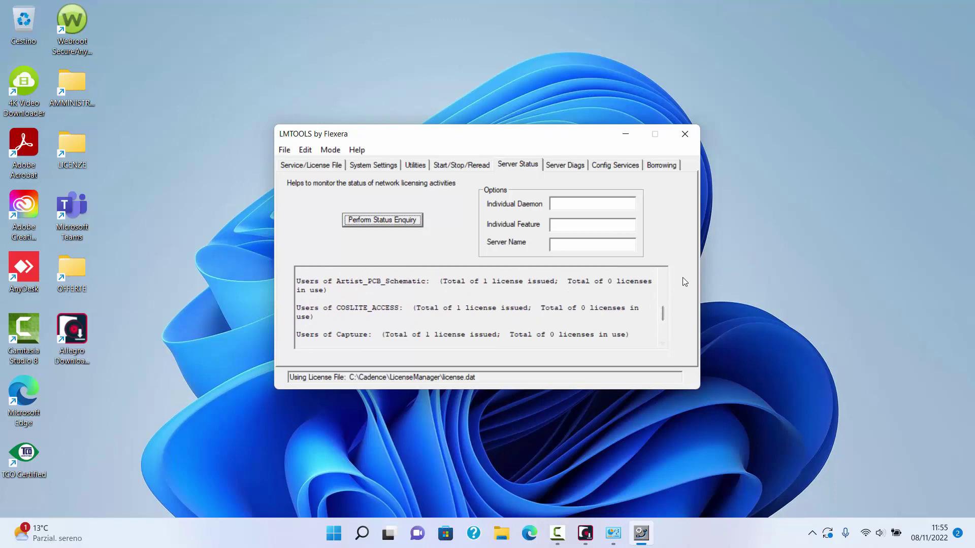
click(693, 135)
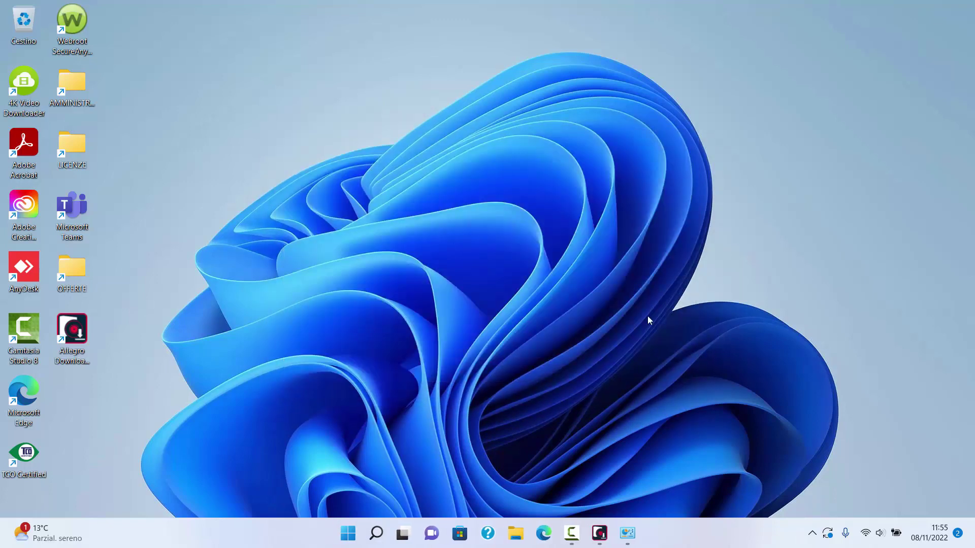
click(572, 533)
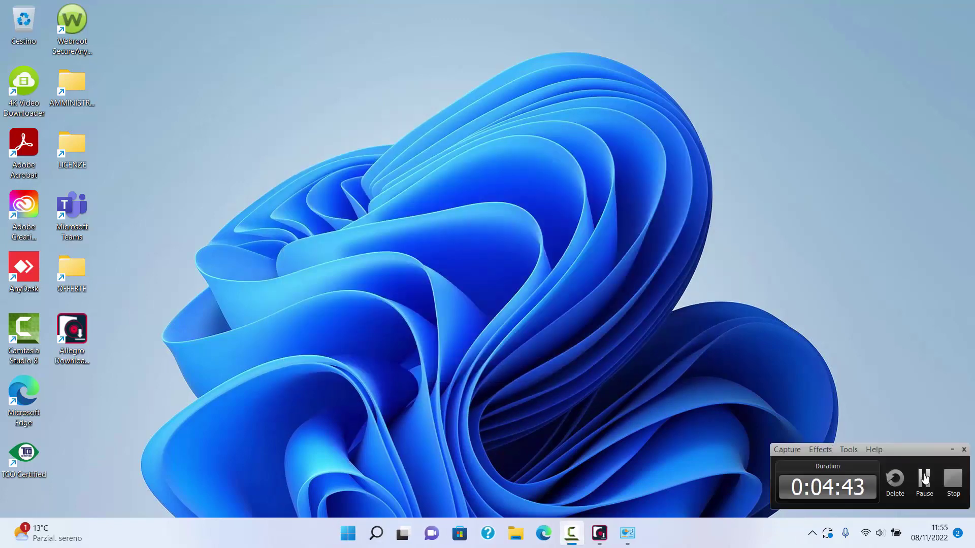